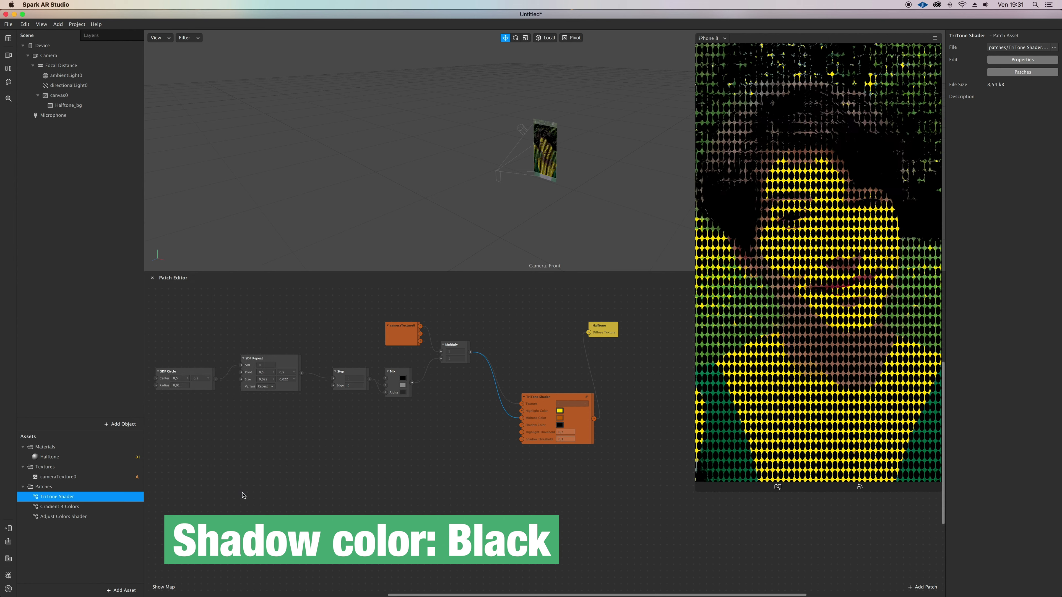
Add the Gradient 4 Colors patch to the graph and connect its output to the TriTone Shader's Highlight Color.
{"action": "left_click_drag", "start_coordinate": [84, 507], "coordinate": [497, 452]}
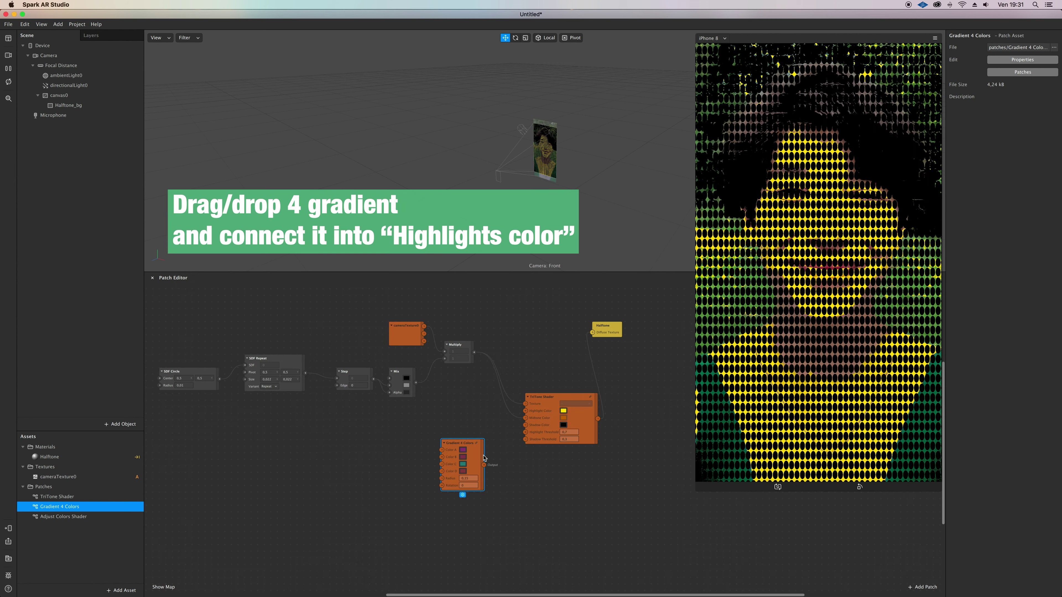
{"action": "scroll", "coordinate": [480, 453], "scroll_direction": "up", "scroll_amount": 5}
{"action": "scroll", "coordinate": [464, 437], "scroll_direction": "down", "scroll_amount": 1}
{"action": "scroll", "coordinate": [433, 420], "scroll_direction": "right", "scroll_amount": 2}
{"action": "scroll", "coordinate": [432, 419], "scroll_direction": "right", "scroll_amount": 2}
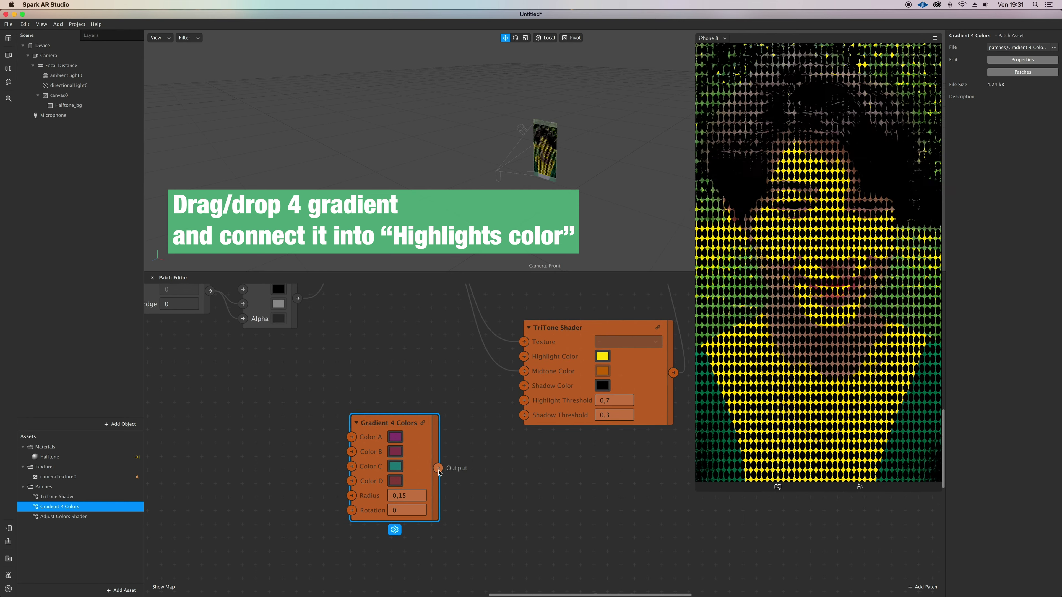
{"action": "left_click_drag", "start_coordinate": [438, 468], "coordinate": [526, 357]}
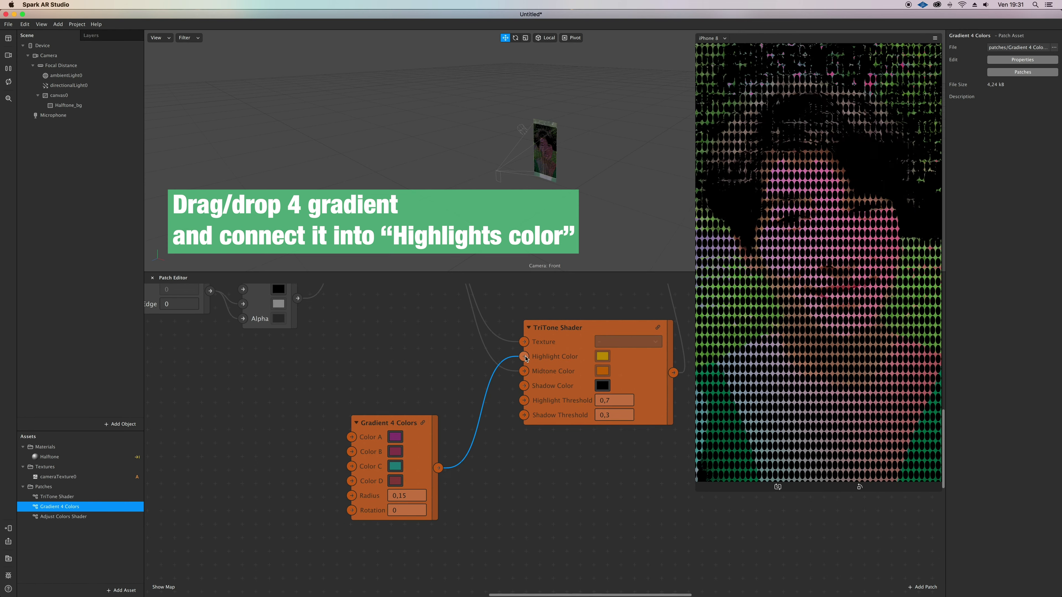
{"action": "key", "text": "XF86MonBrightnessUp"}
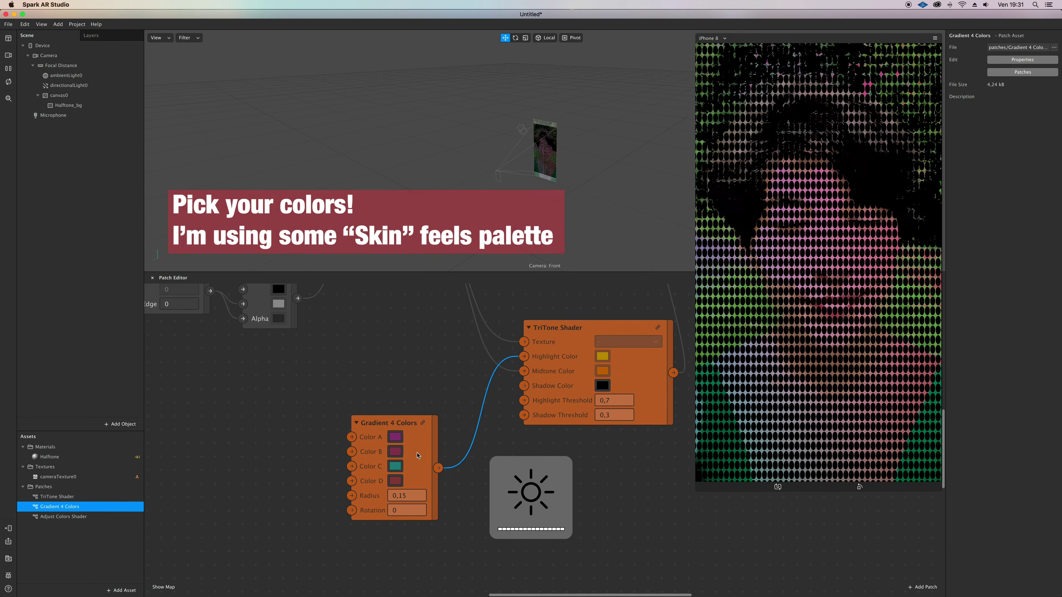
Recolour the Gradient 4 Colors patch, making Color A pink and Color B a muted brown.
{"action": "left_click", "coordinate": [395, 439]}
{"action": "left_click_drag", "start_coordinate": [186, 410], "coordinate": [196, 410]}
{"action": "left_click_drag", "start_coordinate": [230, 354], "coordinate": [229, 344]}
{"action": "left_click", "coordinate": [246, 494]}
{"action": "left_click", "coordinate": [395, 452]}
{"action": "mouse_move", "coordinate": [219, 410]}
{"action": "left_mouse_down"}
{"action": "mouse_move", "coordinate": [199, 409]}
{"action": "mouse_move", "coordinate": [212, 410]}
{"action": "left_mouse_up"}
{"action": "left_click", "coordinate": [255, 494]}
Set the gradient patch's Color C to a vivid green and Color D to dark red.
{"action": "left_click", "coordinate": [395, 467]}
{"action": "mouse_move", "coordinate": [204, 334]}
{"action": "left_mouse_down"}
{"action": "mouse_move", "coordinate": [224, 353]}
{"action": "mouse_move", "coordinate": [238, 344]}
{"action": "mouse_move", "coordinate": [213, 332]}
{"action": "left_mouse_up"}
{"action": "left_click_drag", "start_coordinate": [214, 409], "coordinate": [209, 409]}
{"action": "left_click", "coordinate": [248, 495]}
{"action": "left_click", "coordinate": [395, 481]}
{"action": "left_click_drag", "start_coordinate": [216, 333], "coordinate": [257, 351]}
{"action": "left_click_drag", "start_coordinate": [197, 410], "coordinate": [209, 410]}
{"action": "left_click", "coordinate": [244, 491]}
Adjust the Radius value of the Gradient 4 Colors patch.
{"action": "left_click", "coordinate": [409, 494]}
{"action": "key", "text": "BackSpace"}
{"action": "key", "text": "Return"}
{"action": "left_click", "coordinate": [409, 494]}
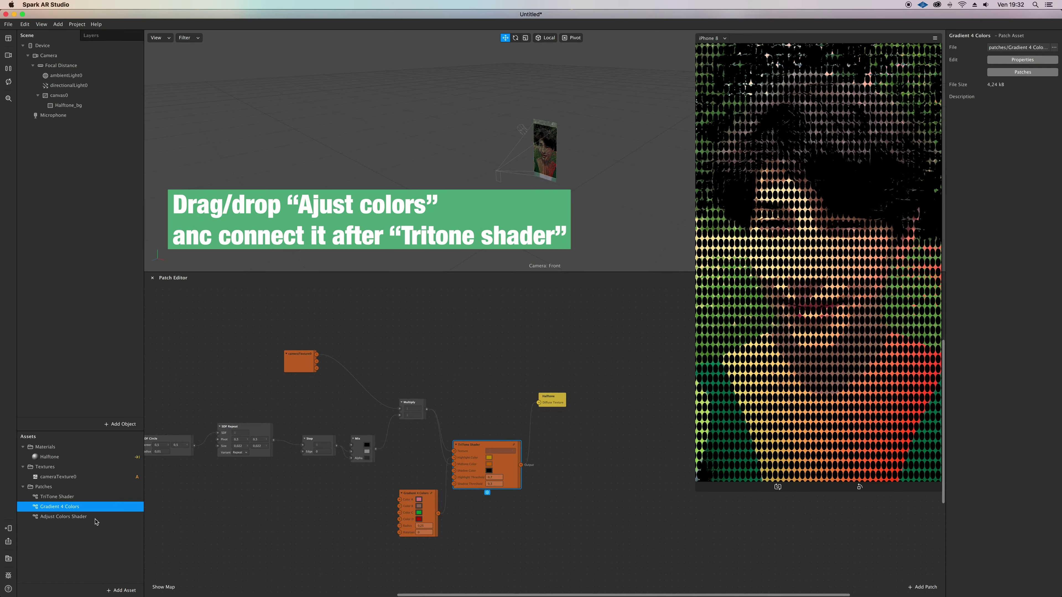
Add the Adjust Colors Shader patch and wire it between the TriTone Shader output and the Halftone material's Diffuse Texture.
{"action": "left_click_drag", "start_coordinate": [95, 518], "coordinate": [565, 431]}
{"action": "scroll", "coordinate": [631, 456], "scroll_direction": "up", "scroll_amount": 5}
{"action": "scroll", "coordinate": [631, 456], "scroll_direction": "down", "scroll_amount": 1}
{"action": "left_click_drag", "start_coordinate": [511, 372], "coordinate": [592, 354]}
{"action": "left_click_drag", "start_coordinate": [451, 472], "coordinate": [508, 440]}
{"action": "left_click_drag", "start_coordinate": [593, 467], "coordinate": [547, 354]}
{"action": "left_click_drag", "start_coordinate": [561, 349], "coordinate": [655, 456]}
{"action": "scroll", "coordinate": [613, 474], "scroll_direction": "up", "scroll_amount": 3}
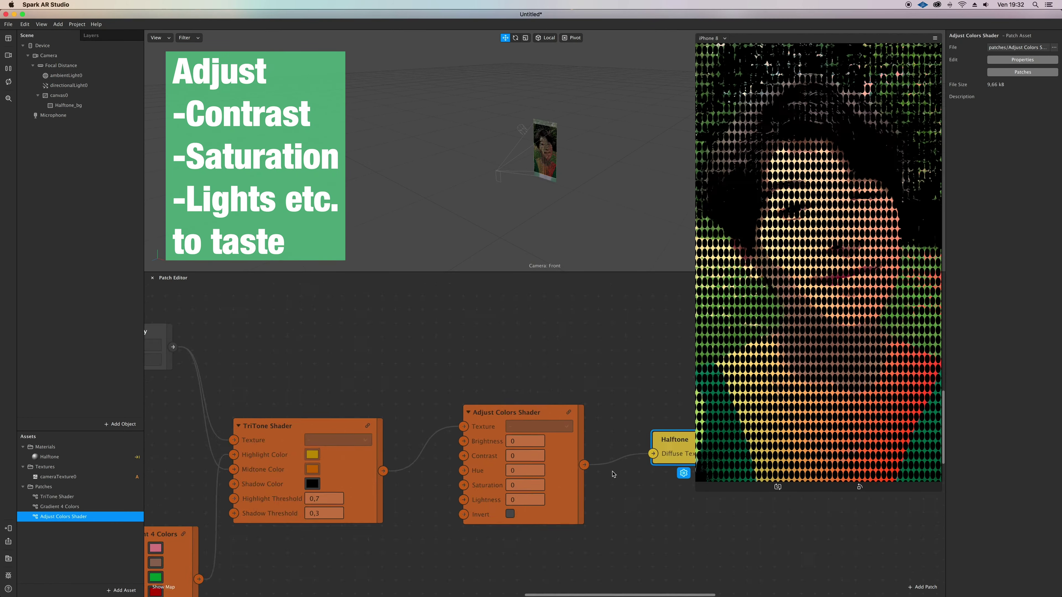
Set the Adjust Colors Shader's Saturation to 0,5 and its Brightness to 0,01.
{"action": "left_click", "coordinate": [526, 485]}
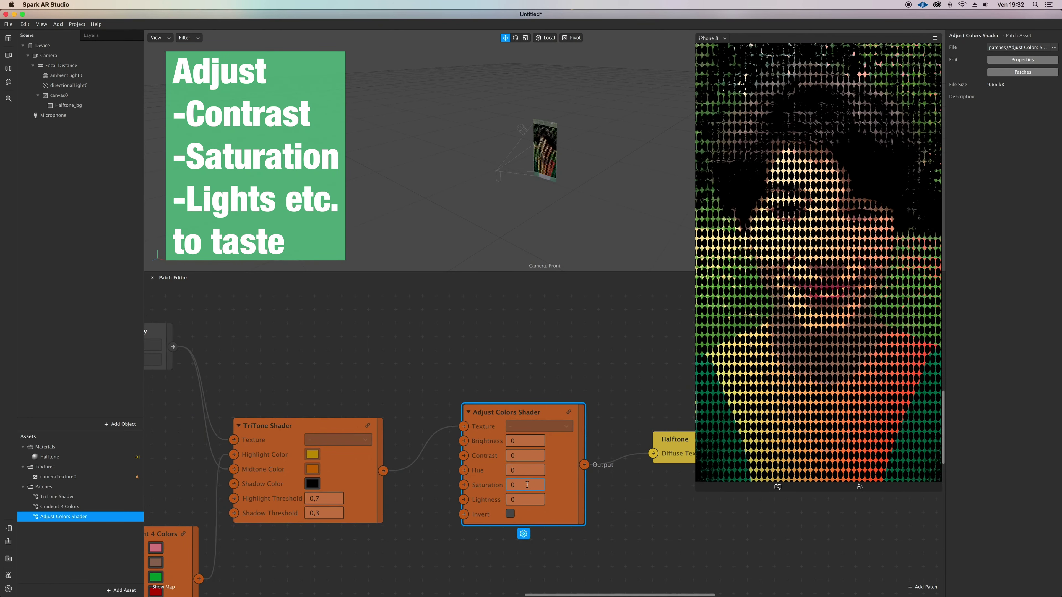
{"action": "type", "text": ",5"}
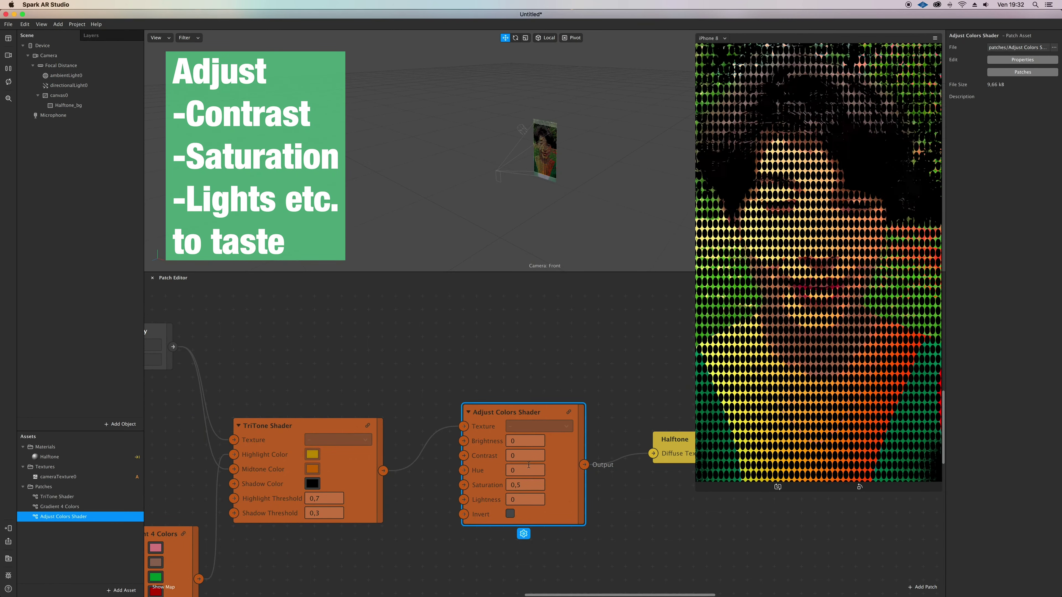
{"action": "left_click", "coordinate": [527, 441]}
{"action": "type", "text": "0,5"}
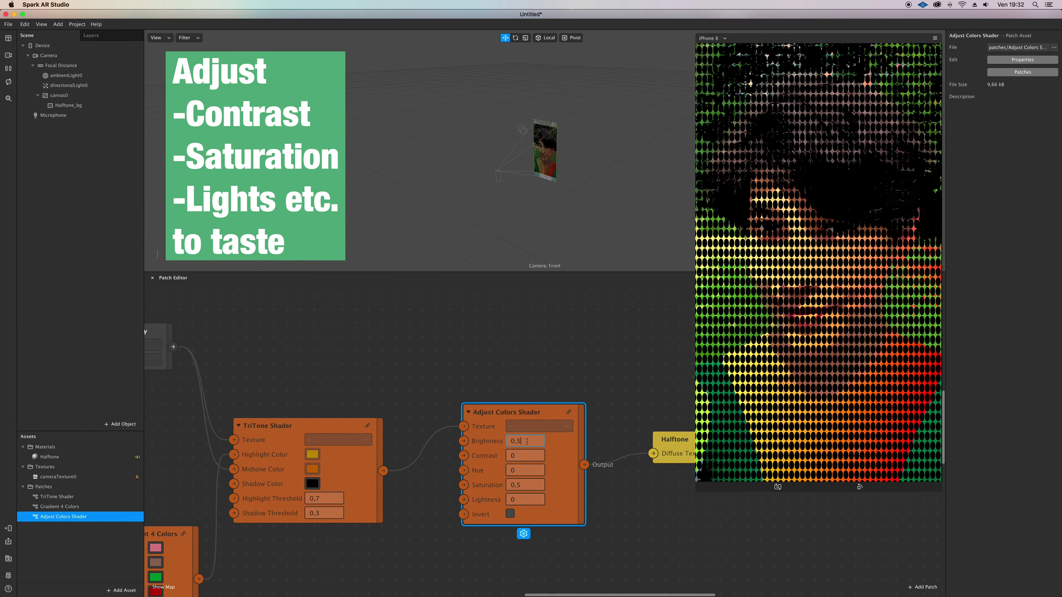
{"action": "key", "text": "Return"}
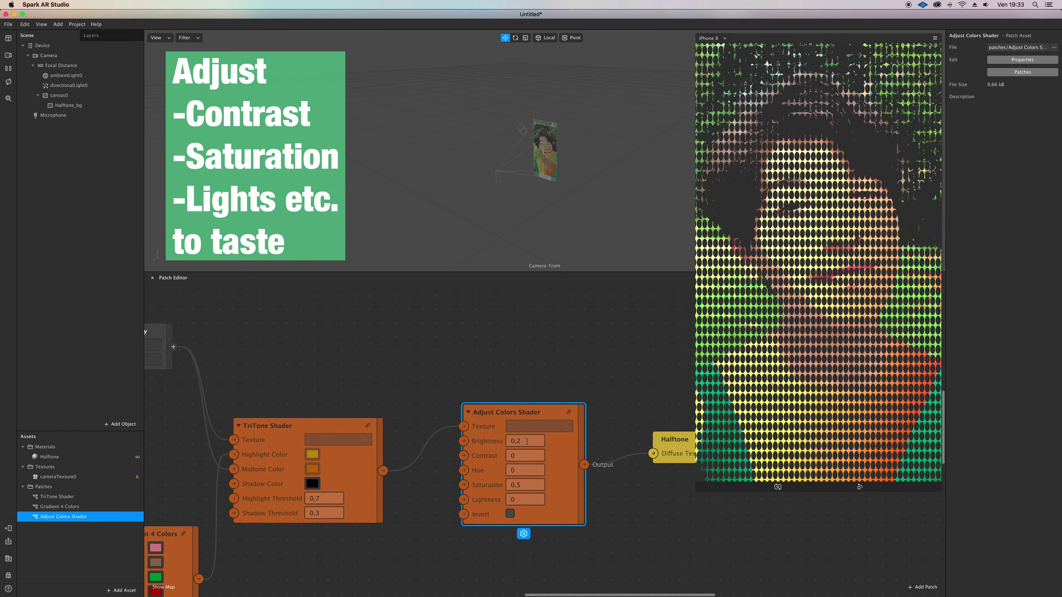
{"action": "key", "text": "super+z"}
{"action": "key", "text": "BackSpace"}
{"action": "key", "text": "BackSpace"}
{"action": "type", "text": "01"}
{"action": "key", "text": "Return"}
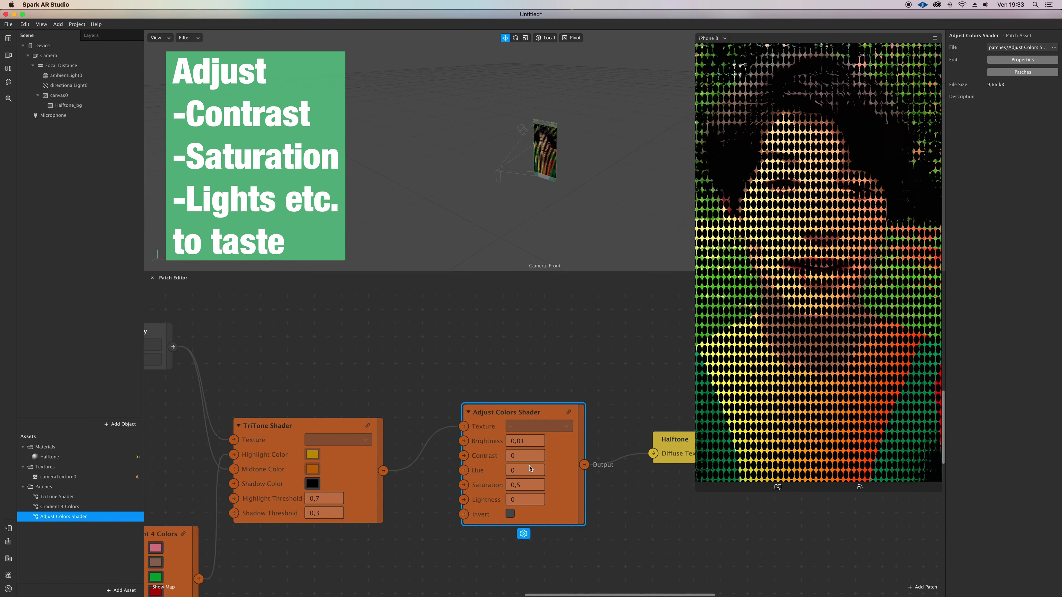
Set the Contrast of the Adjust Colors Shader to 0,1.
{"action": "left_click", "coordinate": [526, 455]}
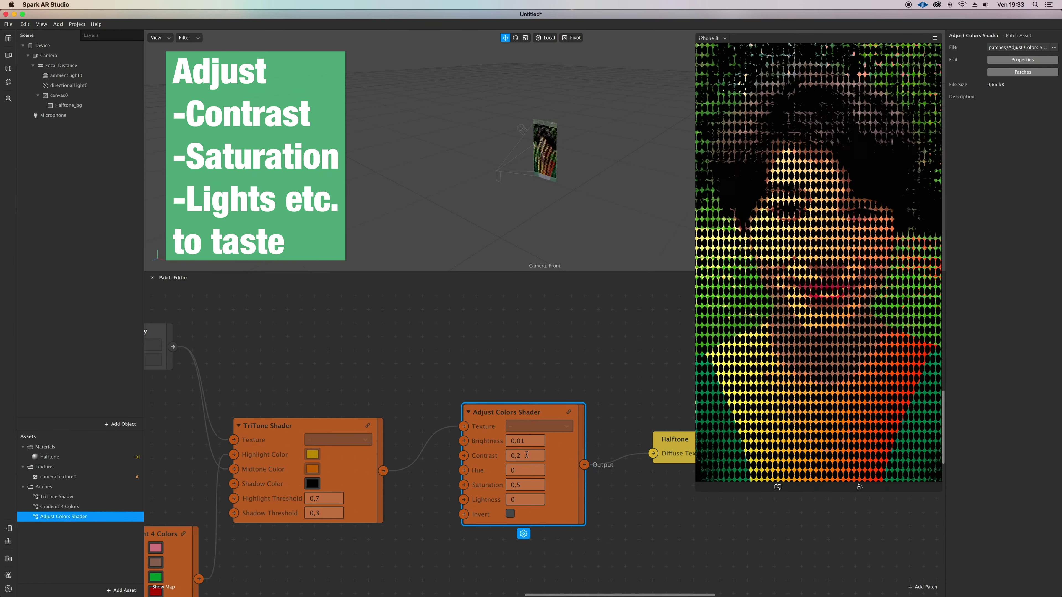
{"action": "key", "text": "Return"}
{"action": "left_click", "coordinate": [526, 454]}
{"action": "key", "text": "BackSpace"}
{"action": "type", "text": "1"}
{"action": "key", "text": "Return"}
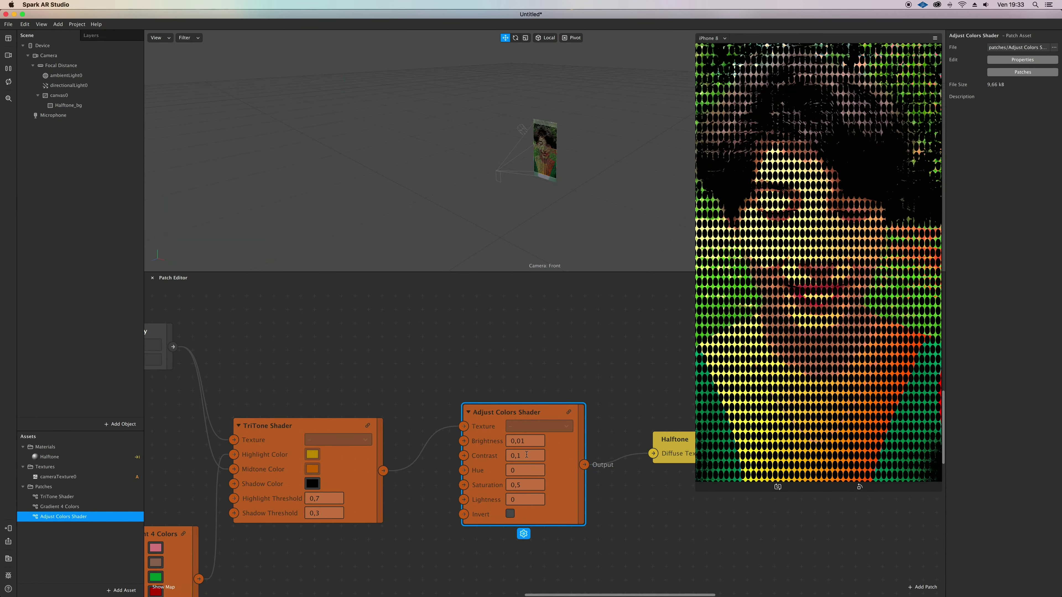
{"action": "left_click", "coordinate": [520, 498]}
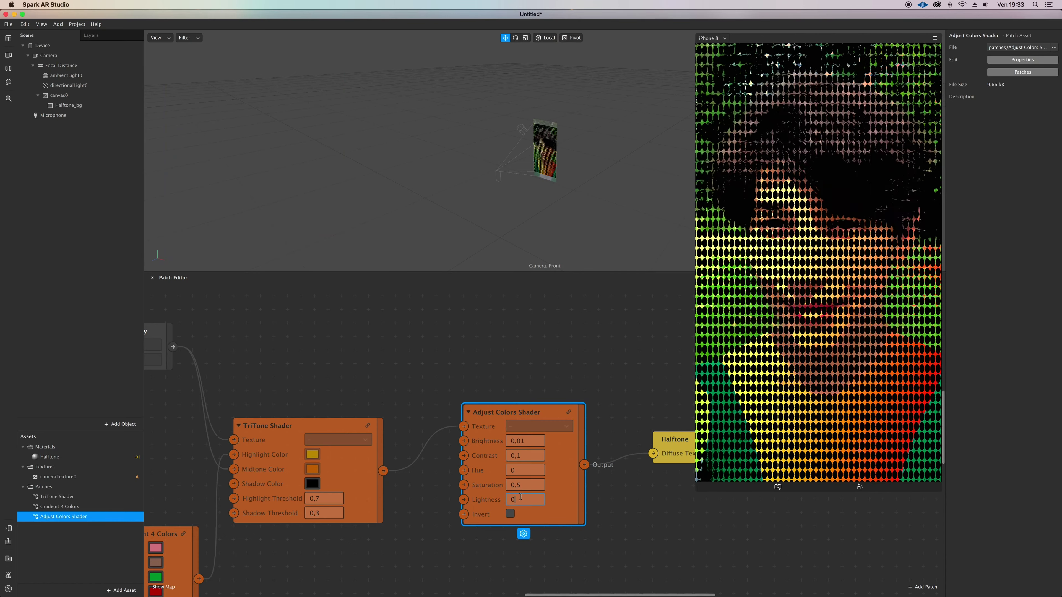
Move the SDF Circle and SDF Repeat patches away from the Step patch to make room between them.
{"action": "scroll", "coordinate": [521, 498], "scroll_direction": "down", "scroll_amount": 4}
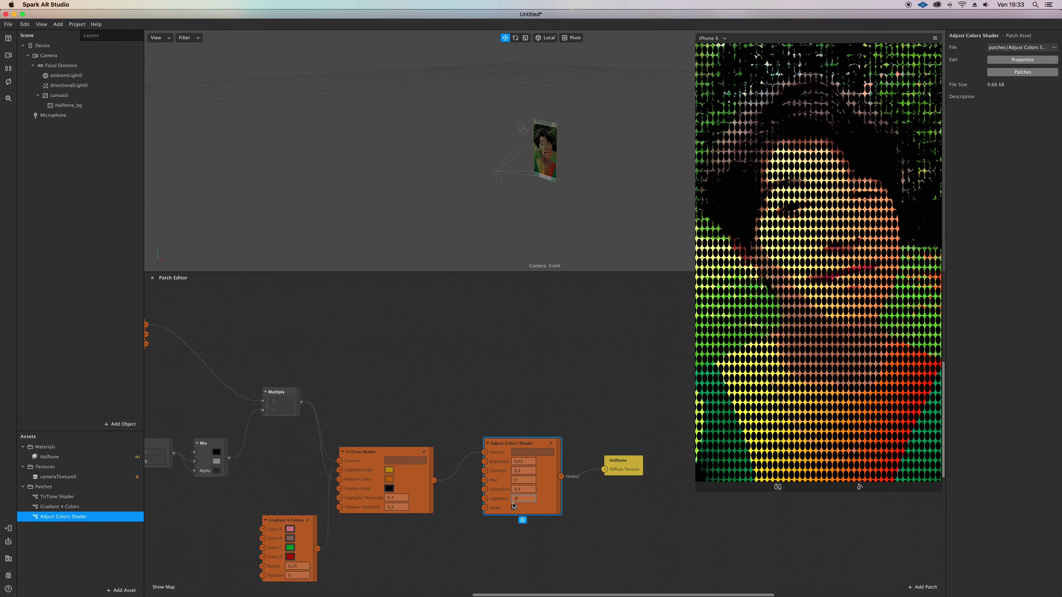
{"action": "scroll", "coordinate": [513, 507], "scroll_direction": "down", "scroll_amount": 2}
{"action": "scroll", "coordinate": [513, 507], "scroll_direction": "left", "scroll_amount": 2}
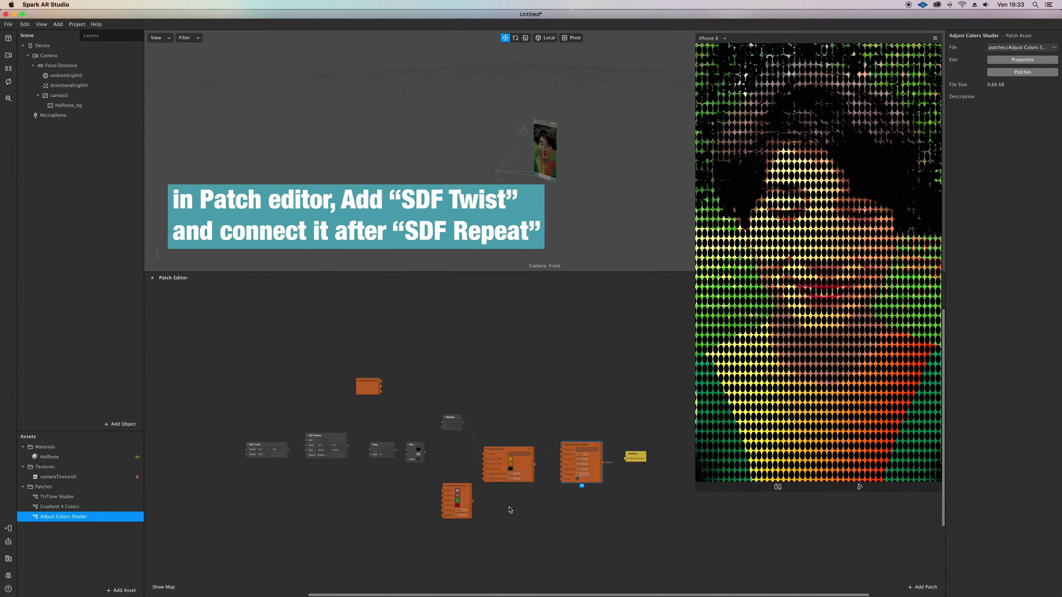
{"action": "scroll", "coordinate": [415, 498], "scroll_direction": "up", "scroll_amount": 6}
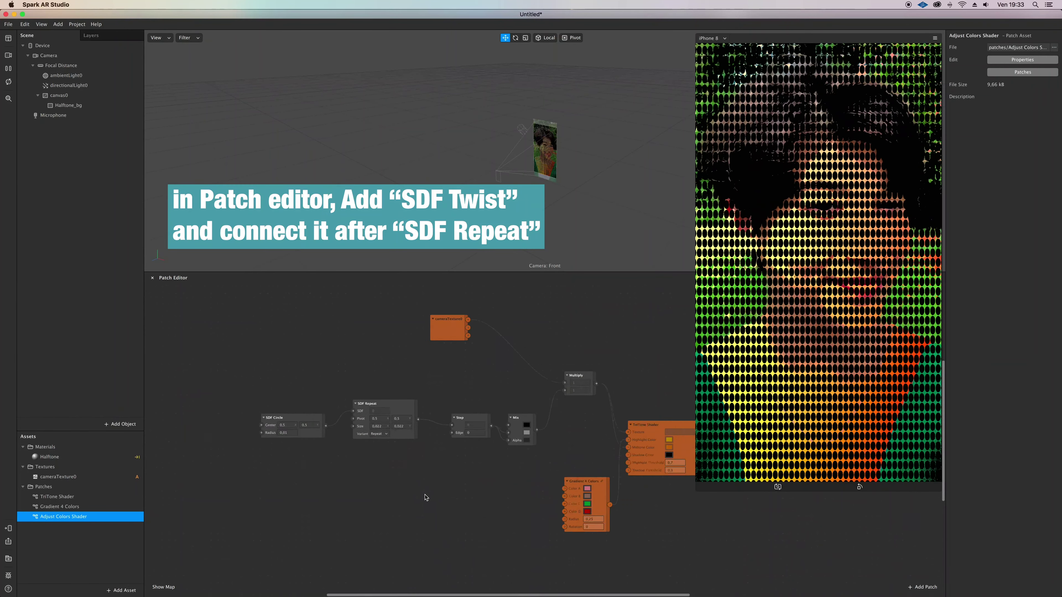
{"action": "scroll", "coordinate": [430, 499], "scroll_direction": "left", "scroll_amount": 3}
{"action": "left_click_drag", "start_coordinate": [458, 472], "coordinate": [252, 379]}
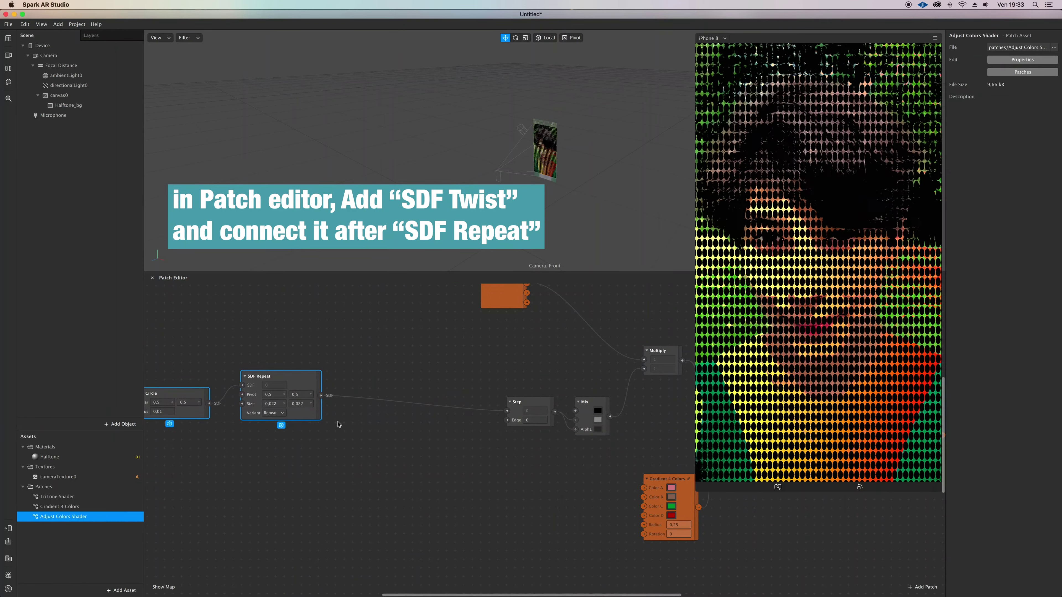
{"action": "left_click", "coordinate": [367, 447]}
Add an SDF Twist patch fed by SDF Repeat and connect its output to the Step patch.
{"action": "left_click_drag", "start_coordinate": [321, 395], "coordinate": [367, 356]}
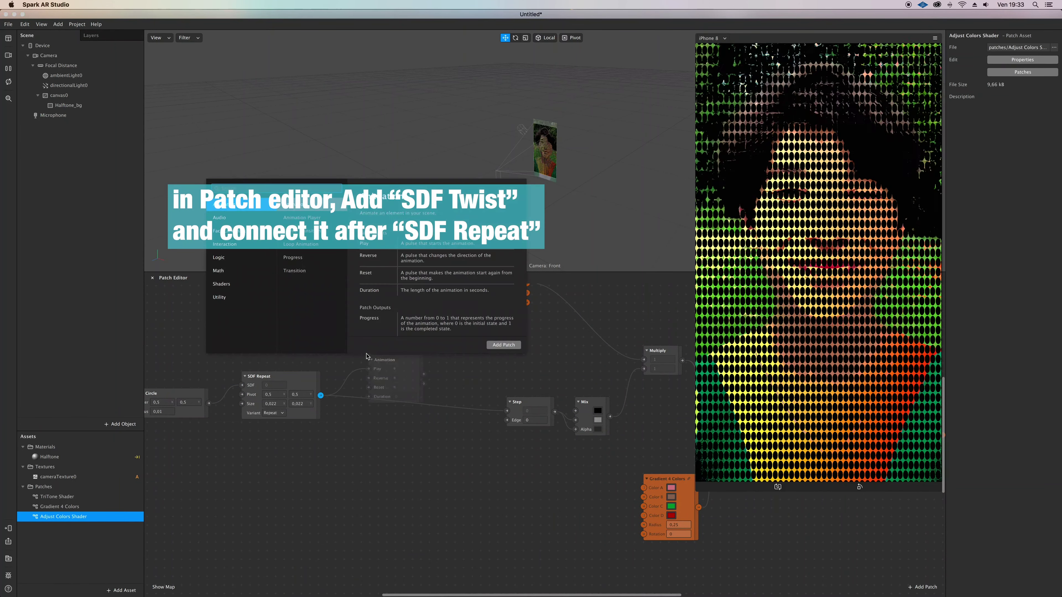
{"action": "type", "text": "SDF T"}
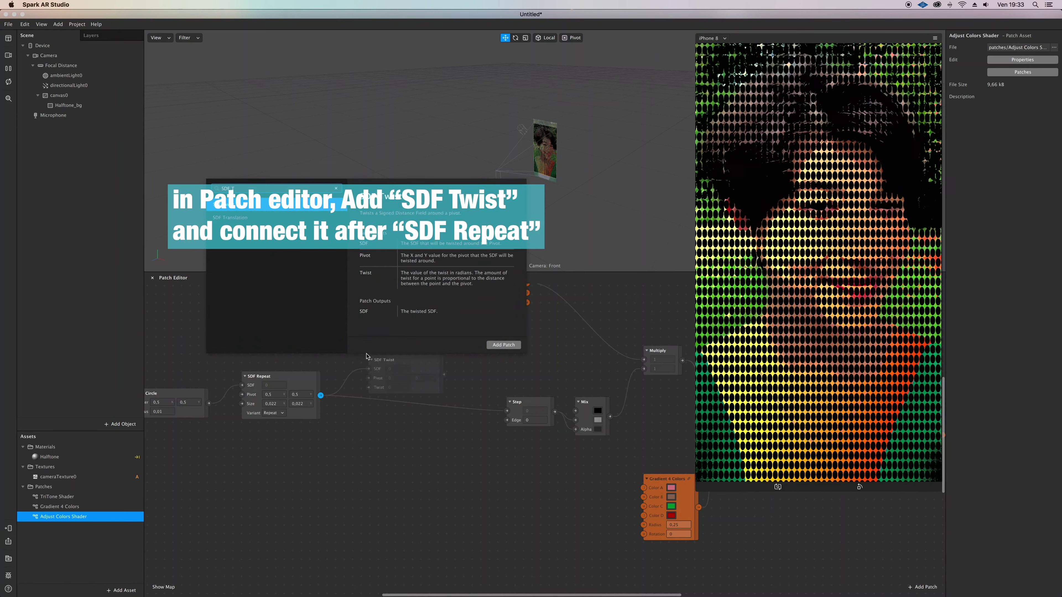
{"action": "key", "text": "Return"}
{"action": "left_click_drag", "start_coordinate": [444, 375], "coordinate": [503, 413]}
Set the SDF Twist patch's Twist value to 0,2 and shift the patch slightly closer to Step.
{"action": "left_click", "coordinate": [397, 387]}
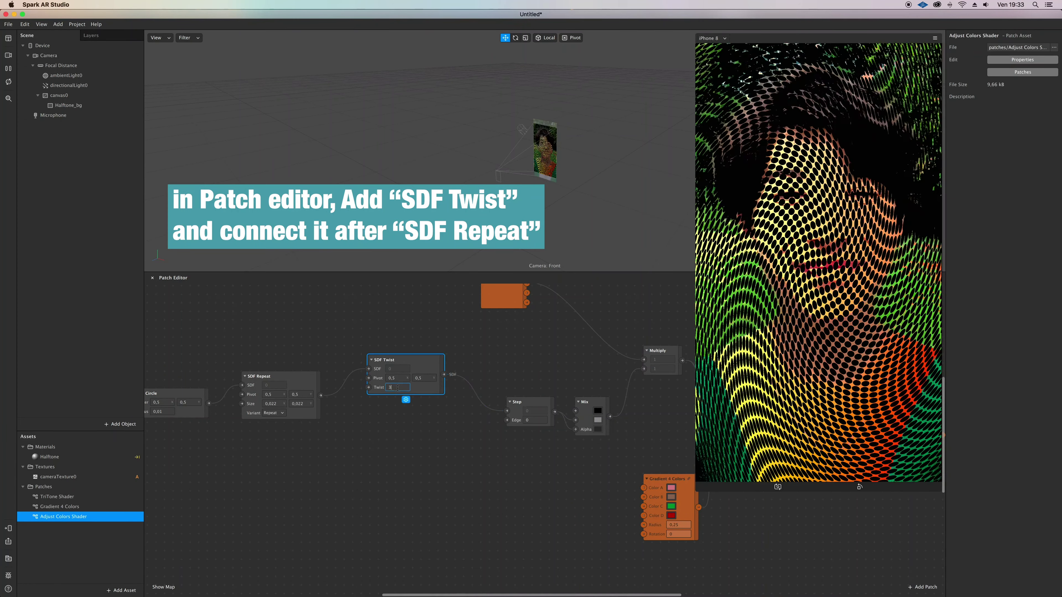
{"action": "key", "text": "Return"}
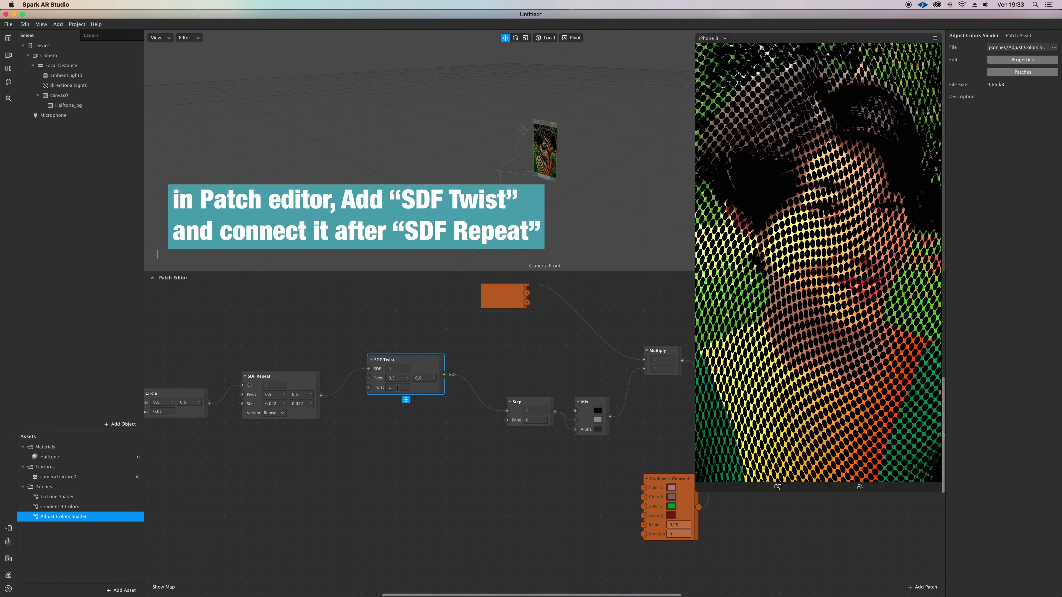
{"action": "left_click", "coordinate": [397, 388]}
{"action": "type", "text": "0,1"}
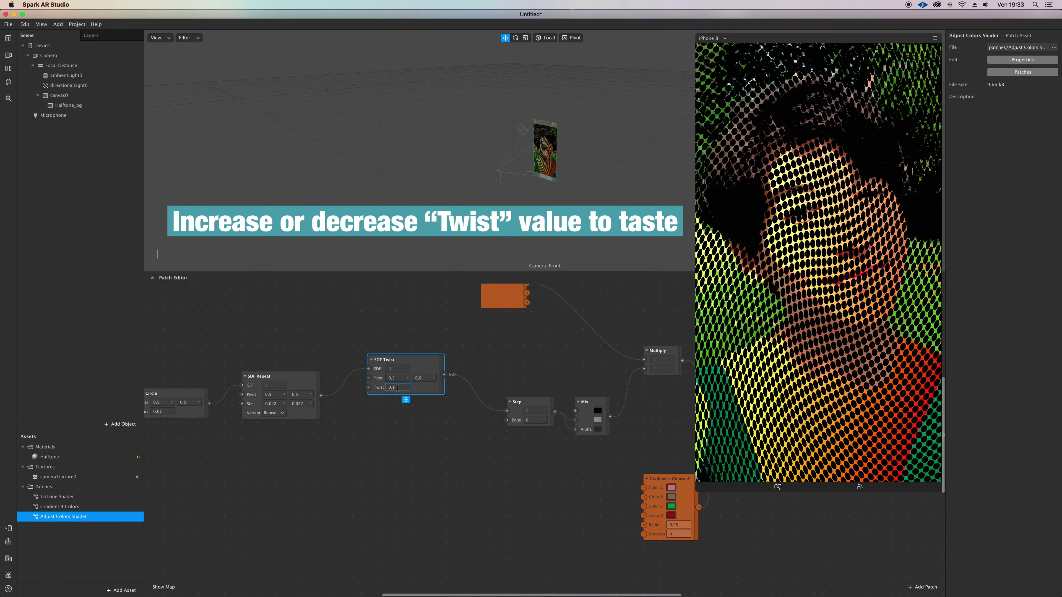
{"action": "key", "text": "Return"}
{"action": "left_click", "coordinate": [397, 388]}
{"action": "key", "text": "Return"}
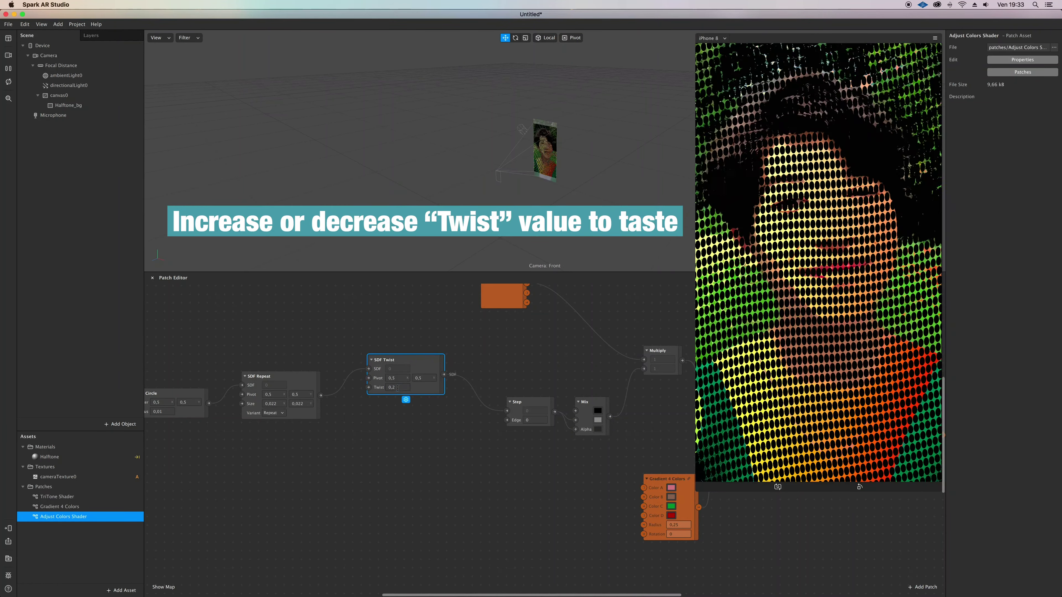
{"action": "scroll", "coordinate": [398, 388], "scroll_direction": "up", "scroll_amount": 1}
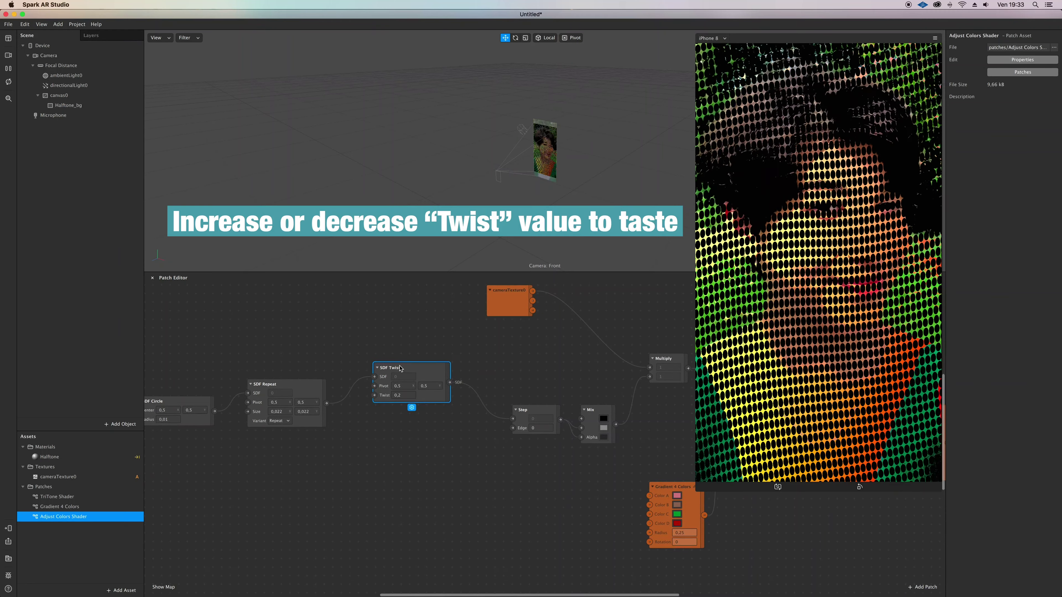
{"action": "left_click_drag", "start_coordinate": [403, 365], "coordinate": [415, 364]}
{"action": "scroll", "coordinate": [349, 373], "scroll_direction": "left", "scroll_amount": 1}
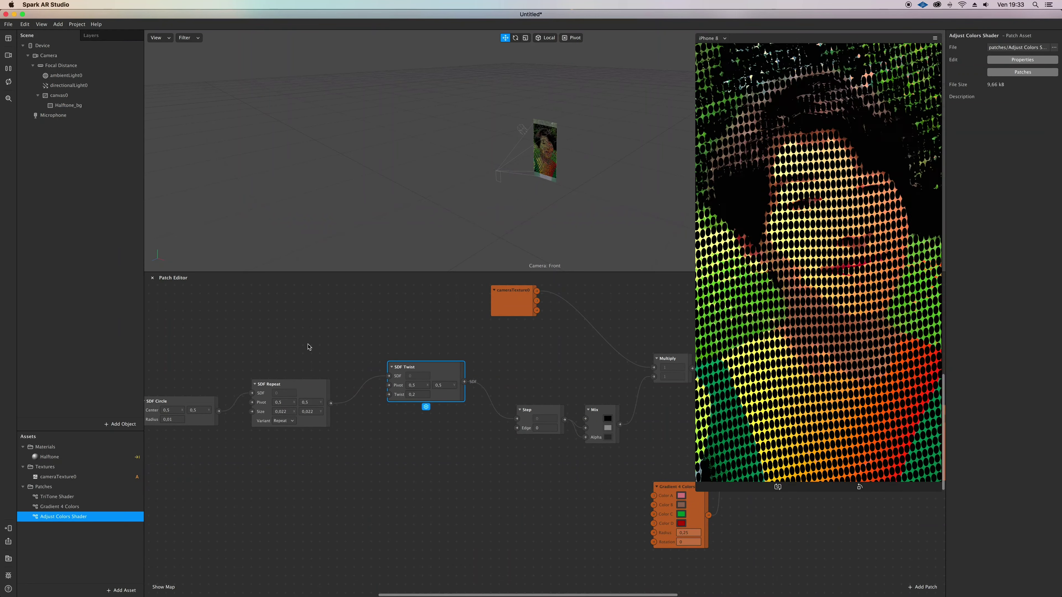
Drive the SDF Twist patch's Twist input with a new Loop Animation patch routed through a new To Range patch.
{"action": "right_click", "coordinate": [224, 313]}
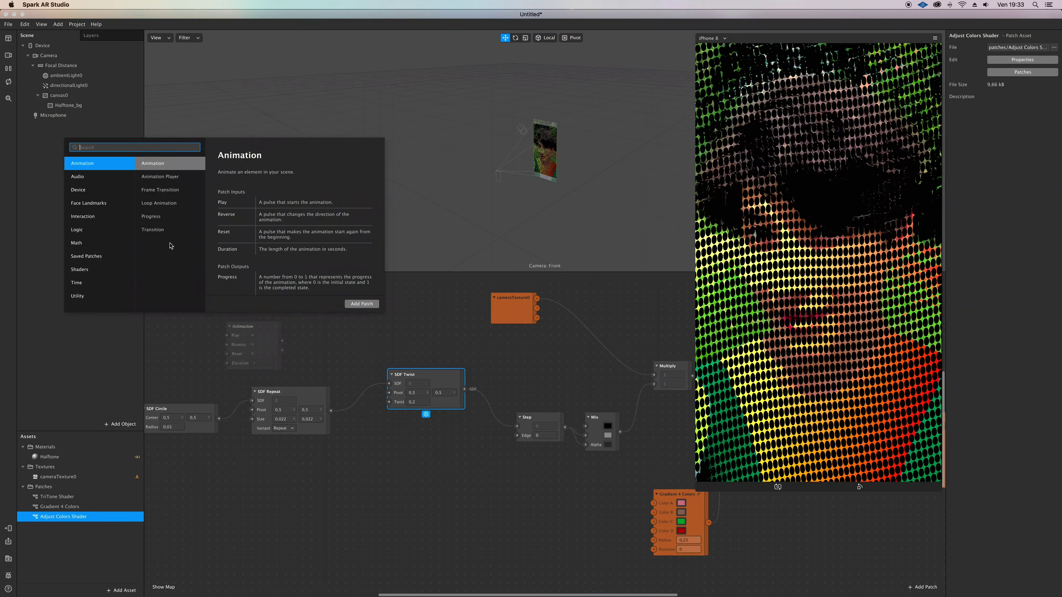
{"action": "key", "text": "Escape"}
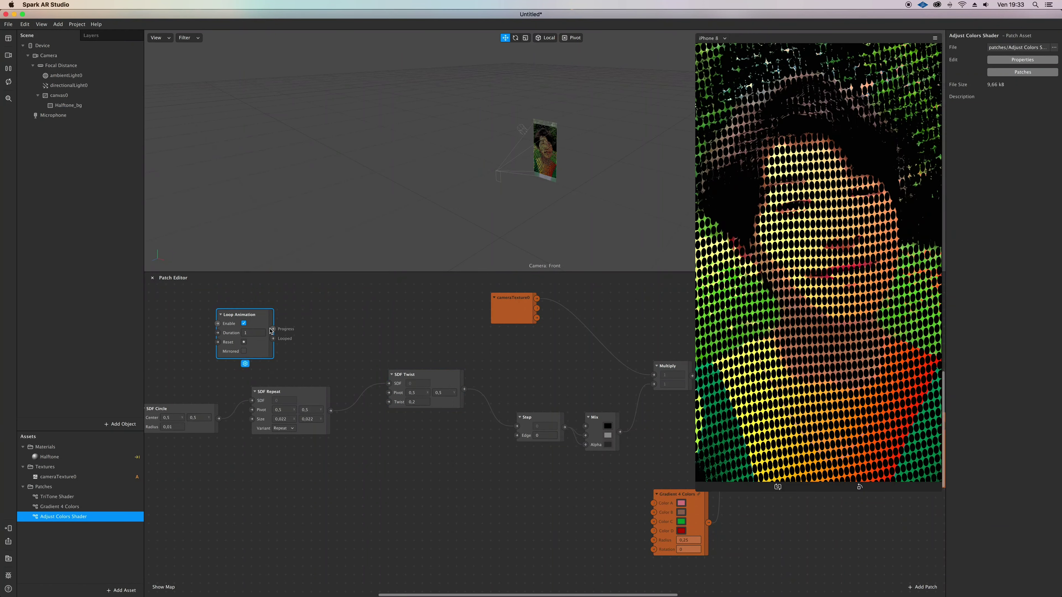
{"action": "left_click_drag", "start_coordinate": [272, 328], "coordinate": [307, 319]}
{"action": "type", "text": "TO"}
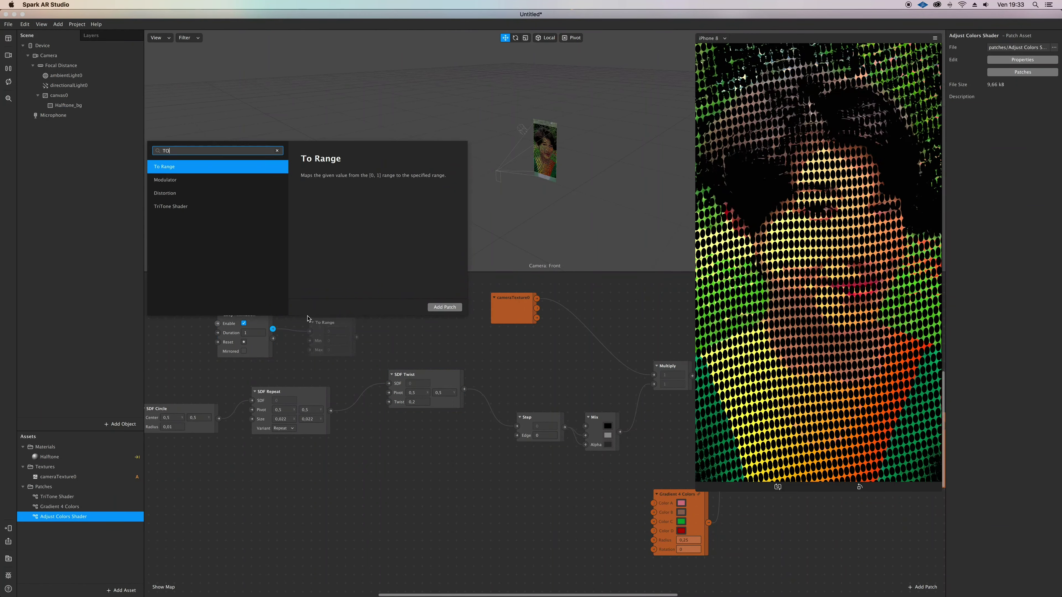
{"action": "key", "text": "Return"}
{"action": "left_click_drag", "start_coordinate": [356, 337], "coordinate": [278, 488]}
{"action": "left_click", "coordinate": [437, 506]}
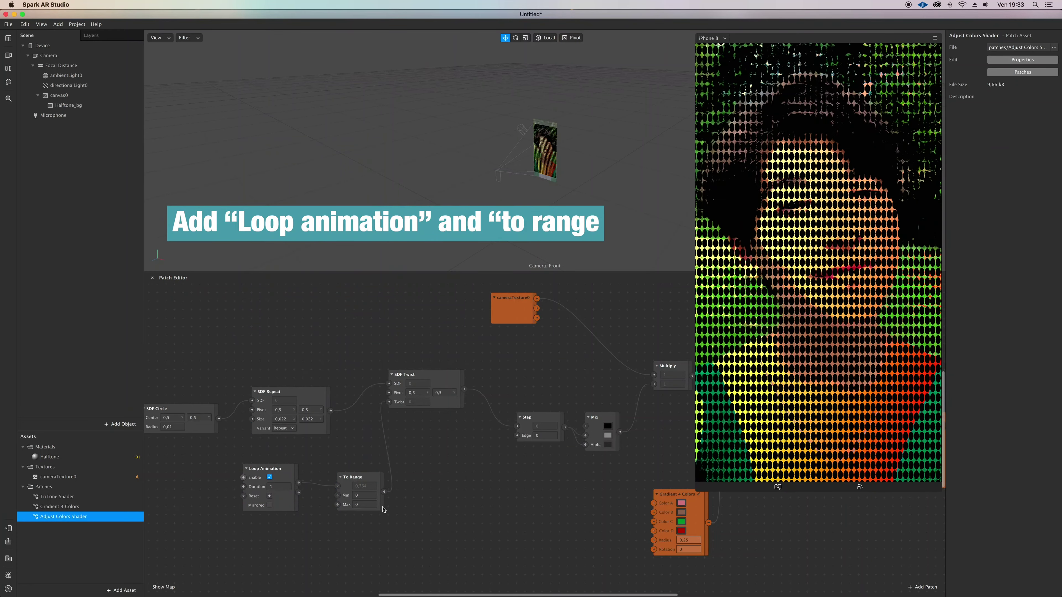
Set the To Range patch's Min to 0,1 and Max to 0,4.
{"action": "left_click", "coordinate": [370, 496]}
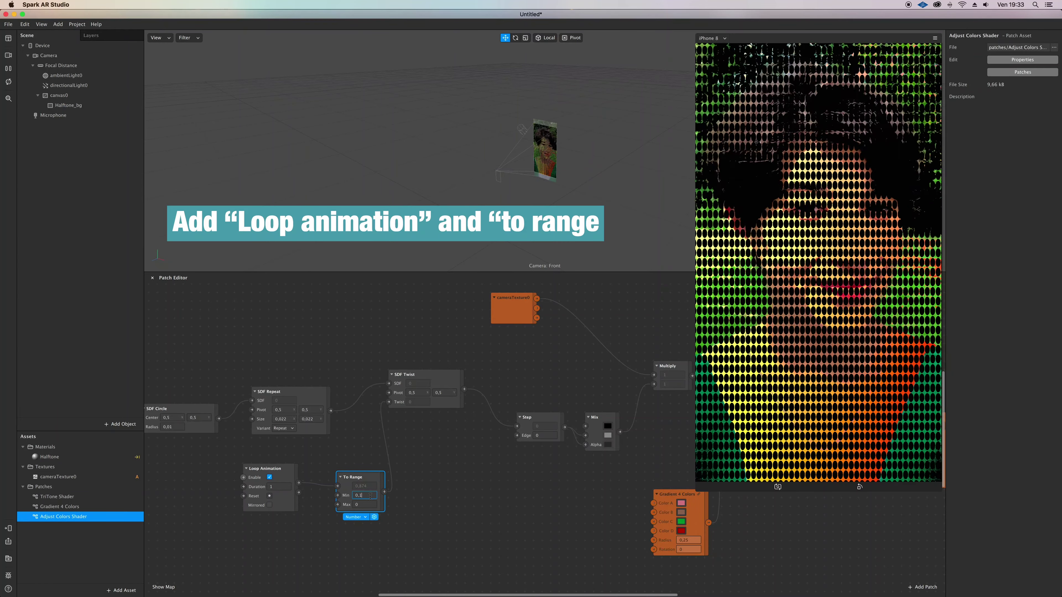
{"action": "key", "text": "Return"}
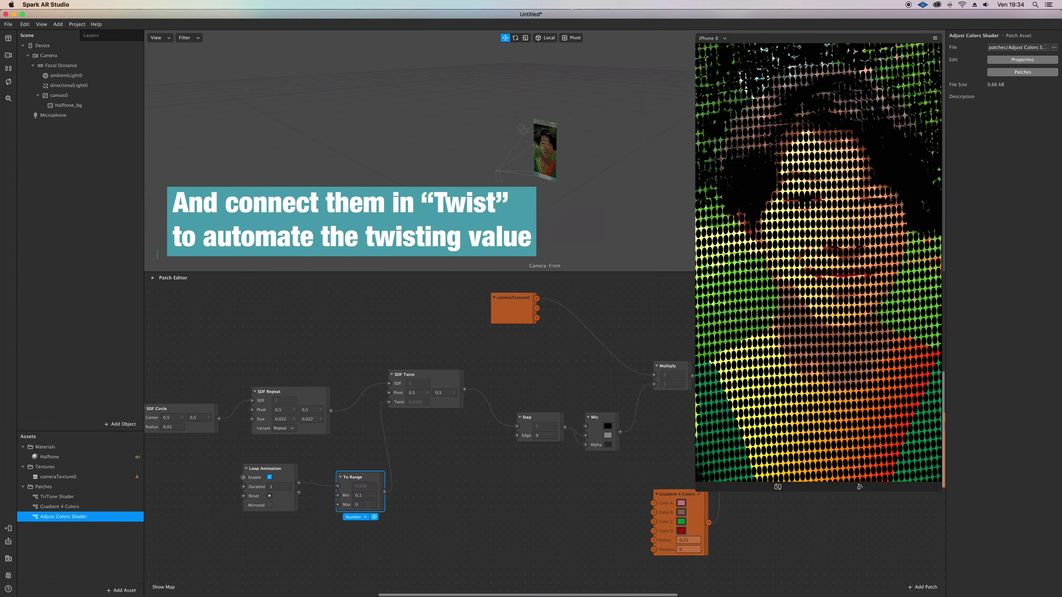
{"action": "left_click", "coordinate": [366, 505]}
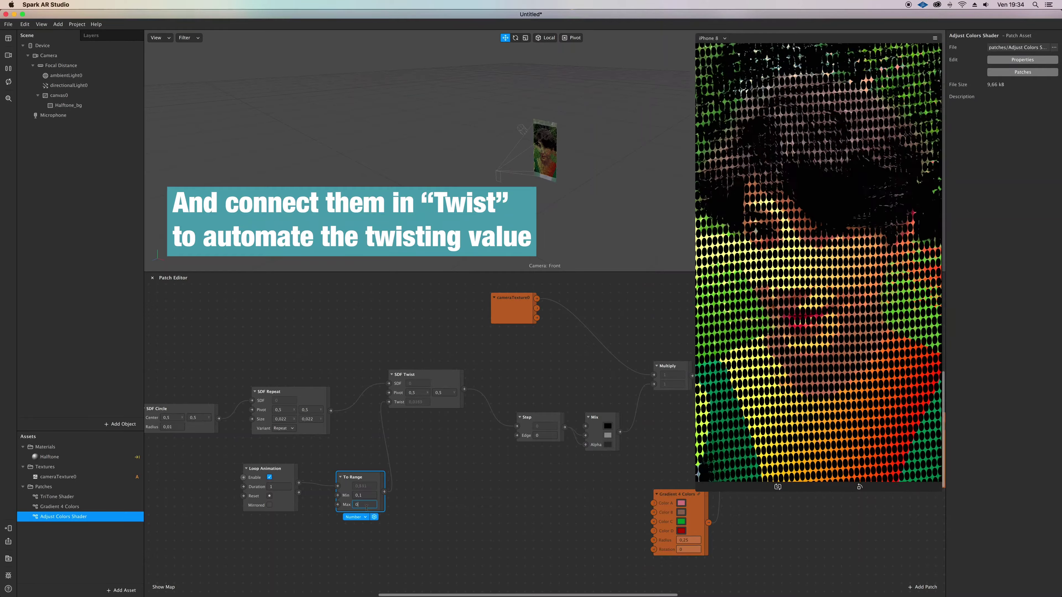
{"action": "key", "text": "Return"}
Turn on Mirrored for the Loop Animation patch and set its Duration to 10.
{"action": "left_click", "coordinate": [270, 505]}
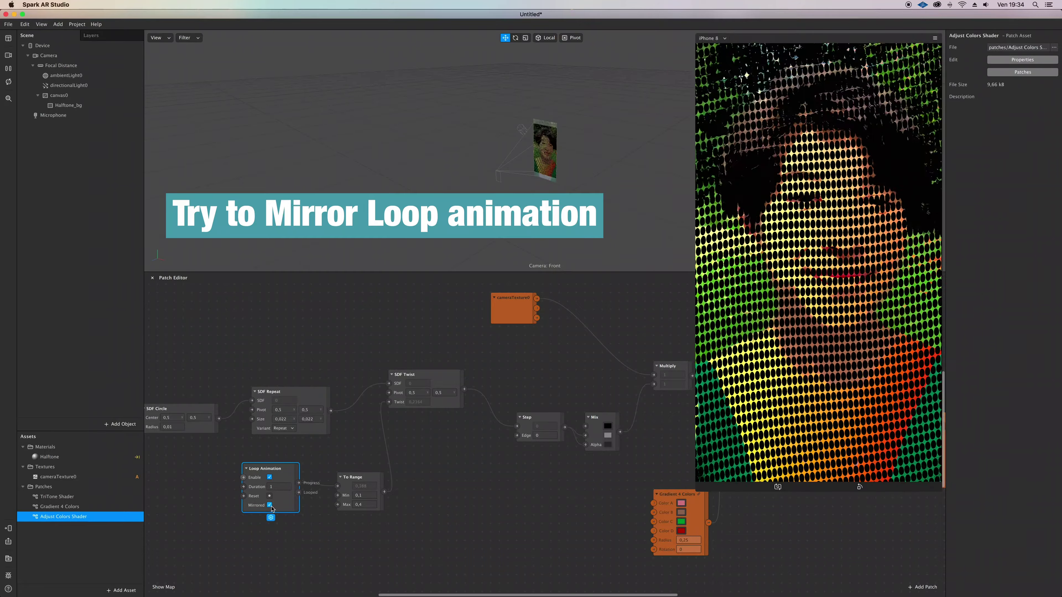
{"action": "left_click", "coordinate": [276, 487]}
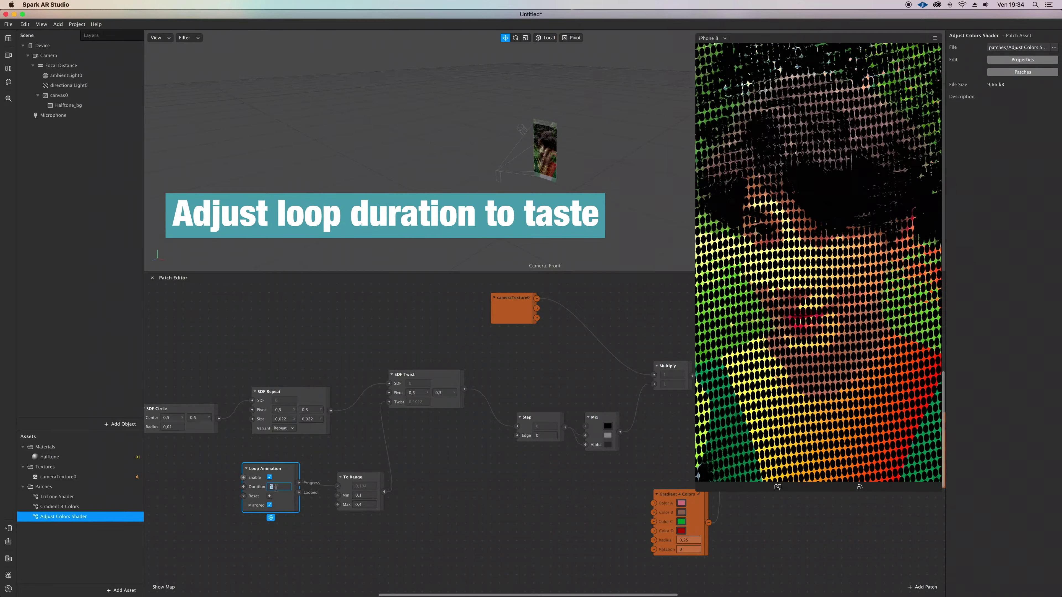
{"action": "type", "text": "10"}
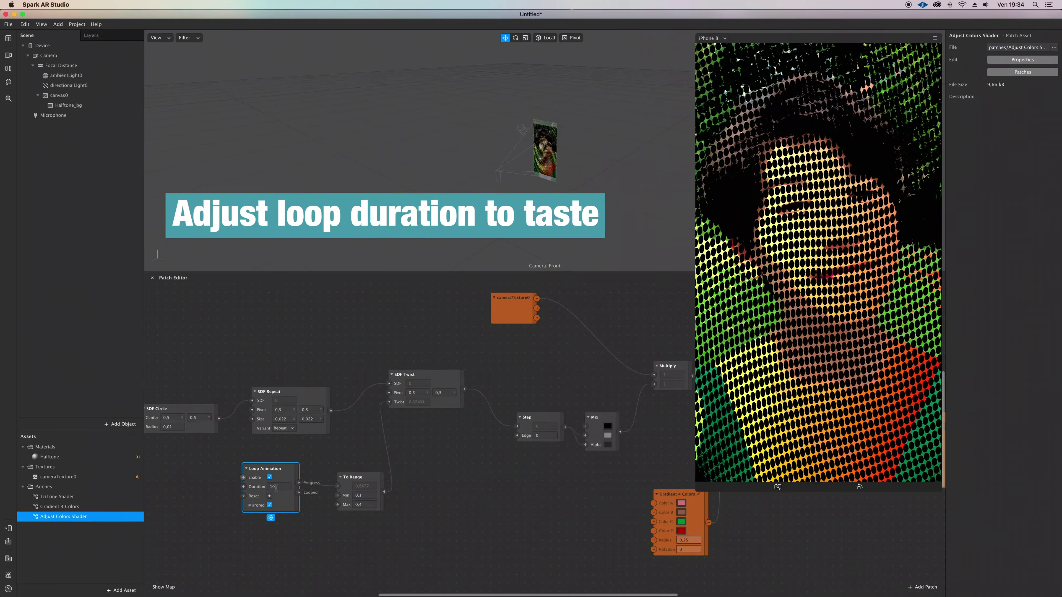
Set the To Range patch's Max to 0,9.
{"action": "left_click", "coordinate": [366, 504]}
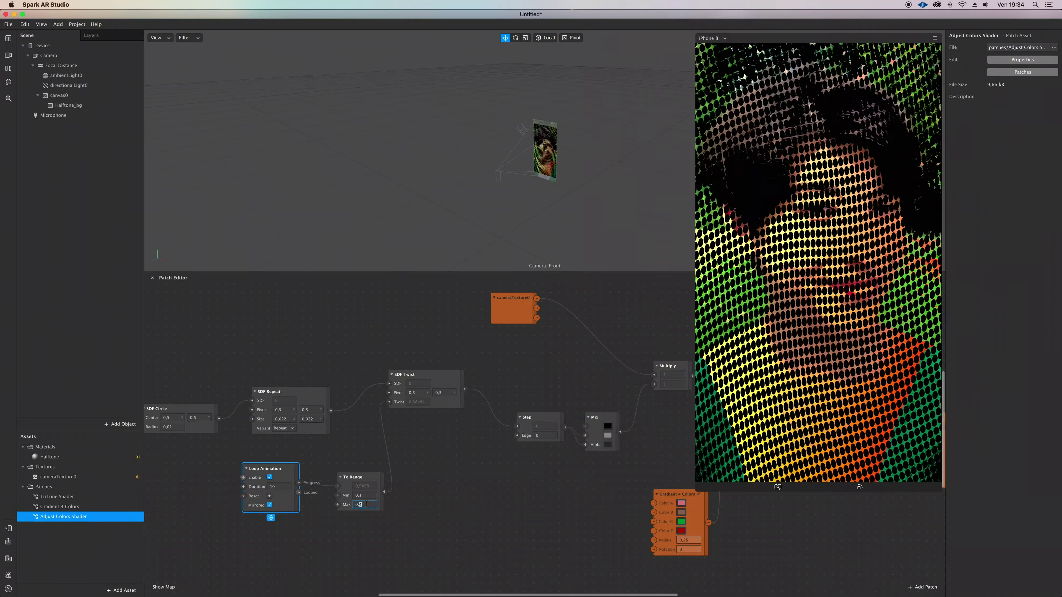
{"action": "type", "text": "0,9"}
{"action": "key", "text": "Return"}
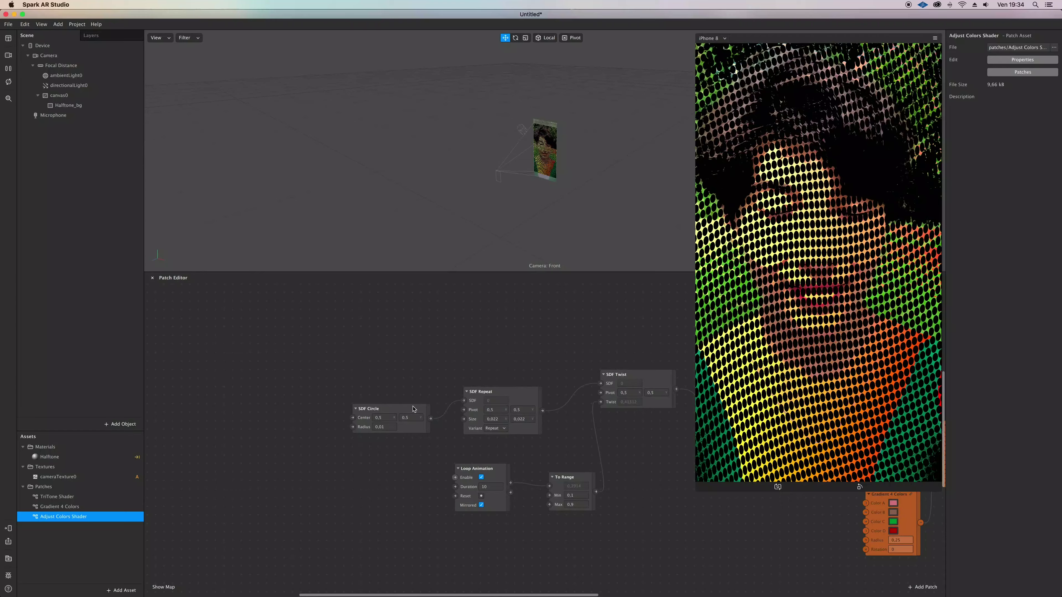
Move the SDF Circle patch up and away from SDF Repeat, and add an SDF Line patch below it.
{"action": "left_click_drag", "start_coordinate": [400, 408], "coordinate": [323, 346]}
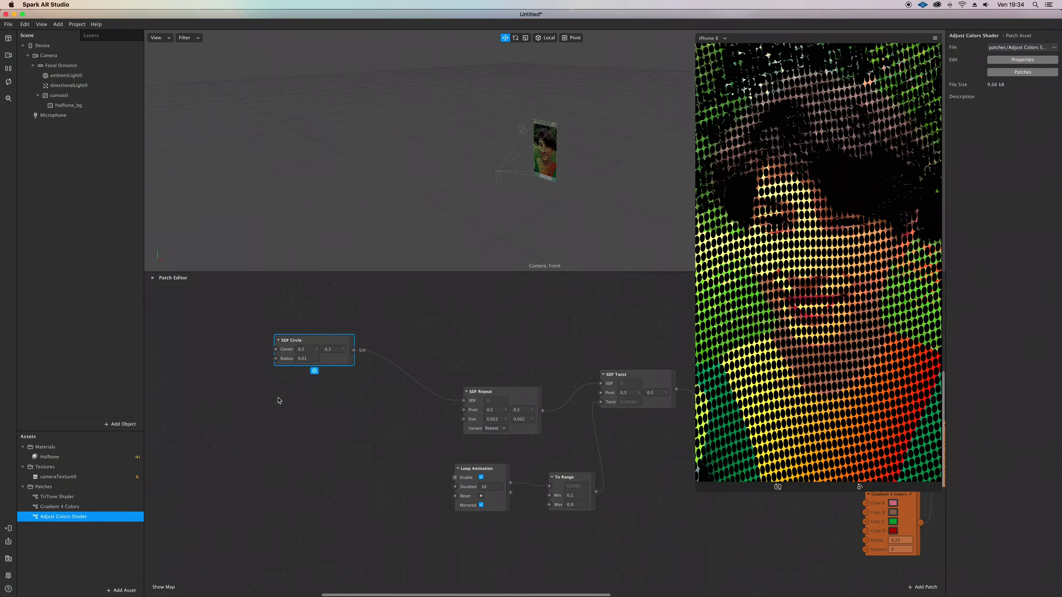
{"action": "right_click", "coordinate": [278, 399]}
{"action": "type", "text": "SDFLine"}
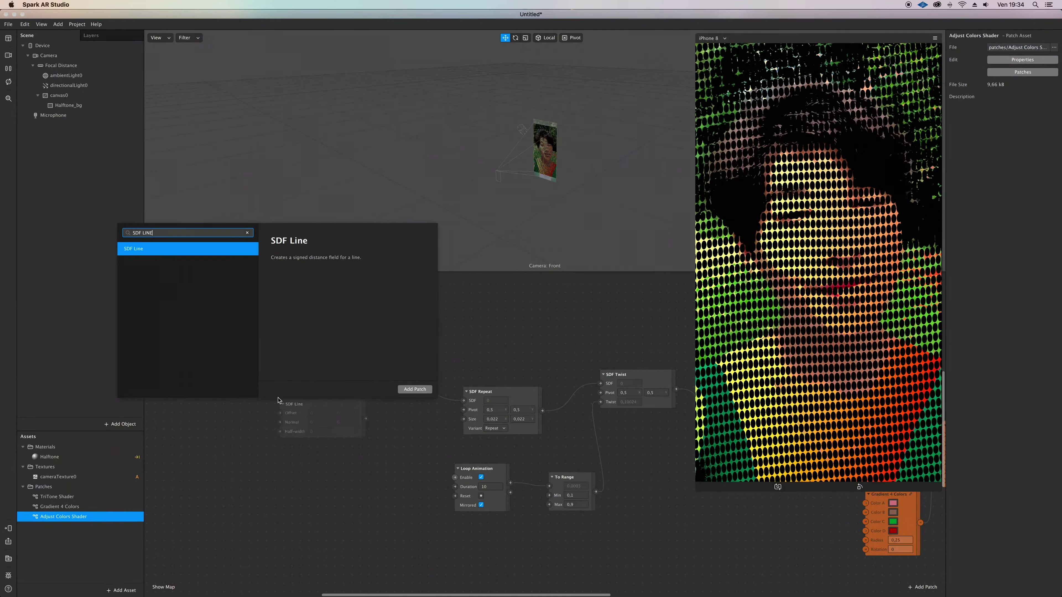
{"action": "key", "text": "Return"}
Add an SDF Intersection patch with SDF Circle as SDF 1 and SDF Line as SDF 2, and feed it into SDF Repeat.
{"action": "left_click_drag", "start_coordinate": [322, 404], "coordinate": [381, 389]}
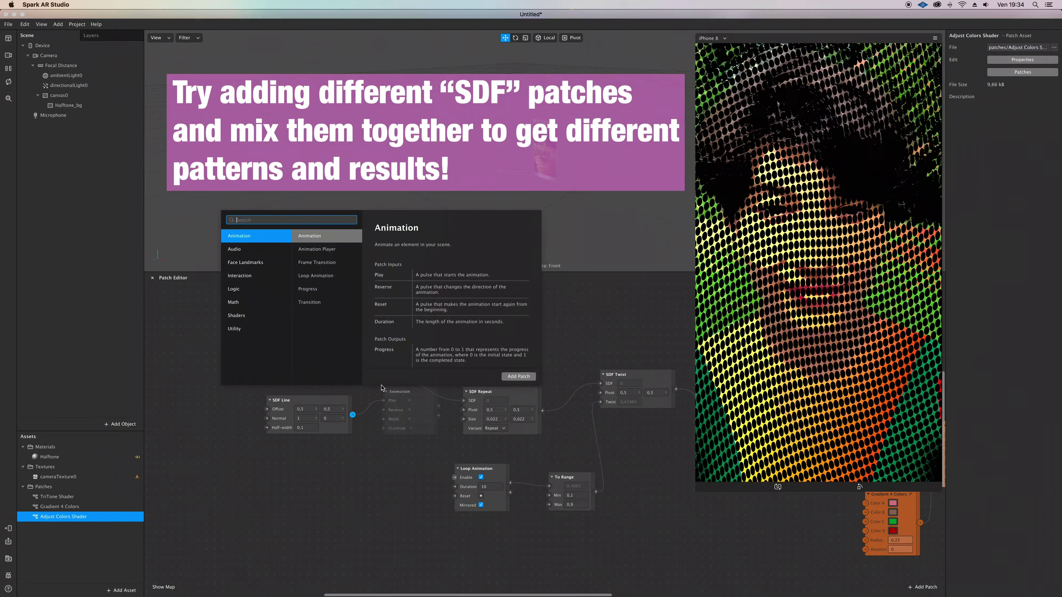
{"action": "type", "text": "SDF SM"}
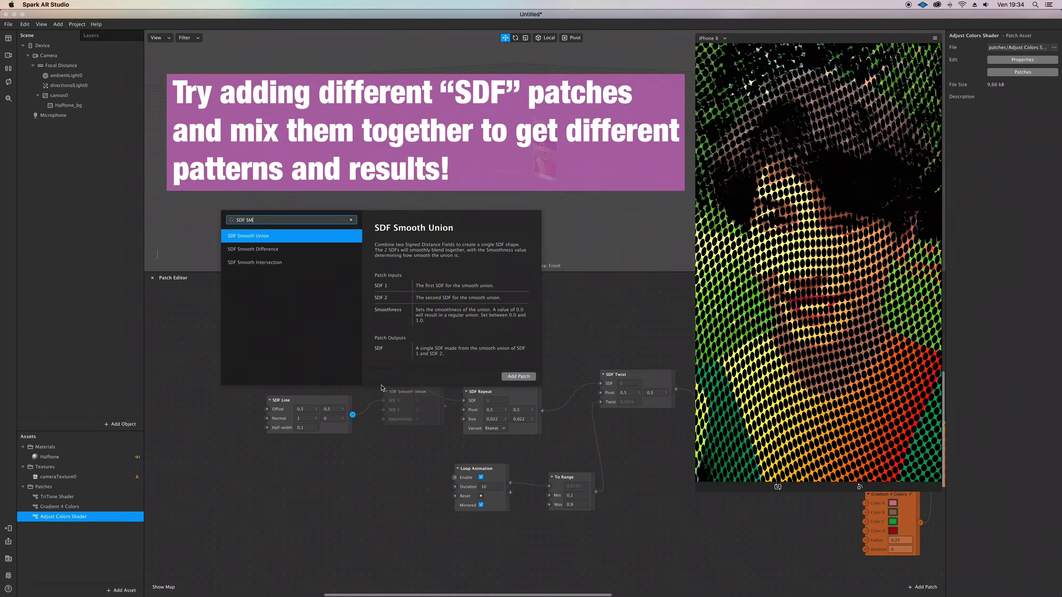
{"action": "key", "text": "BackSpace"}
{"action": "key", "text": "BackSpace"}
{"action": "type", "text": "Int"}
{"action": "key", "text": "Return"}
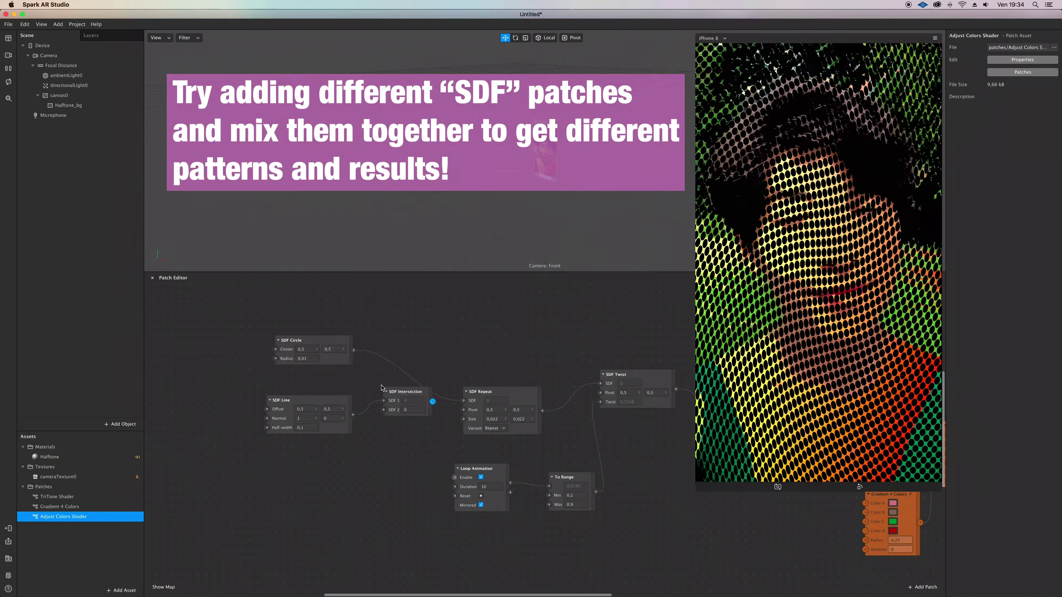
{"action": "left_click_drag", "start_coordinate": [383, 401], "coordinate": [383, 410]}
{"action": "left_click_drag", "start_coordinate": [353, 351], "coordinate": [463, 401]}
Set the SDF Line patch's Half-width to 0,01 and its Normal values to 0,5 and 1.
{"action": "left_click", "coordinate": [310, 427]}
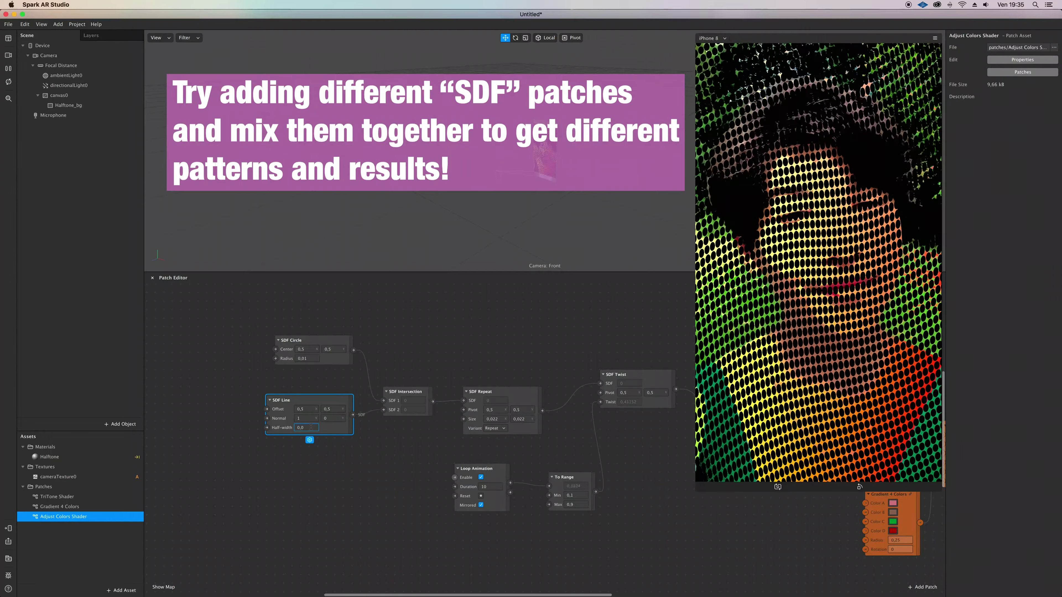
{"action": "key", "text": "Return"}
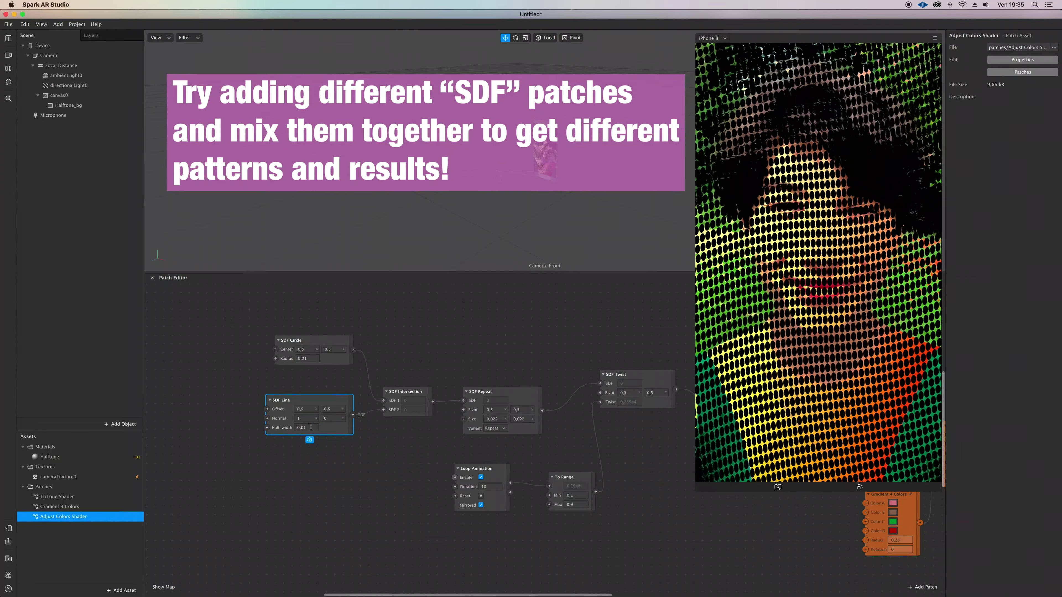
{"action": "left_click", "coordinate": [330, 420]}
{"action": "type", "text": "1"}
{"action": "key", "text": "Return"}
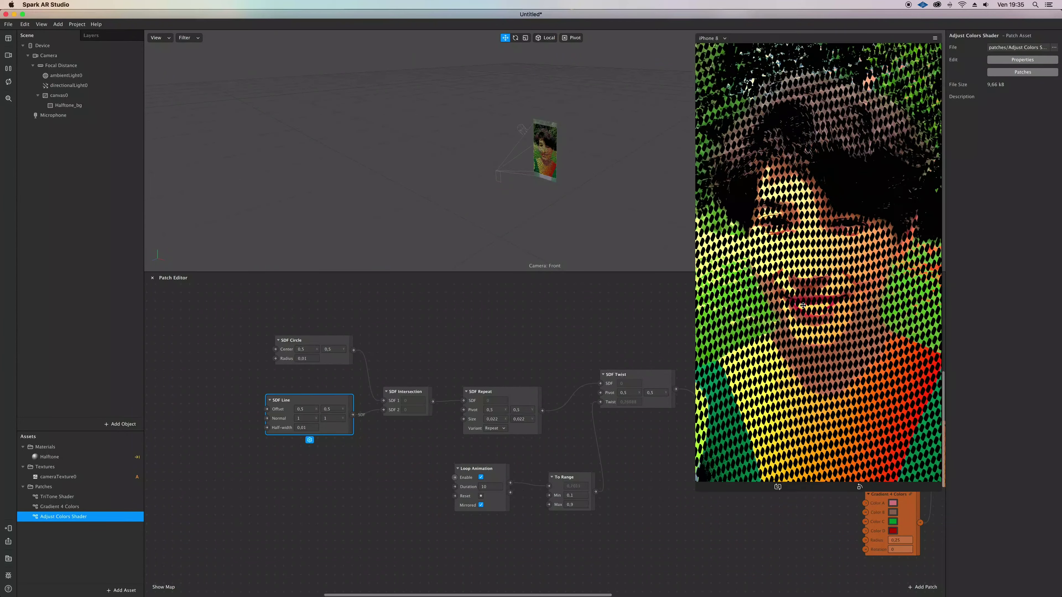
{"action": "left_click", "coordinate": [303, 418]}
{"action": "type", "text": "0,5"}
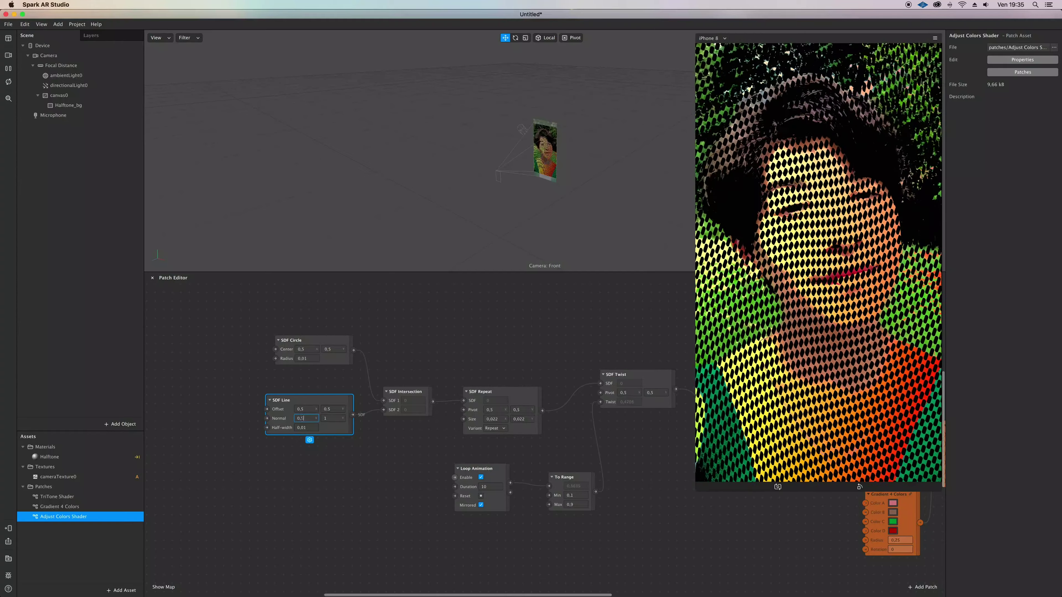
{"action": "key", "text": "Return"}
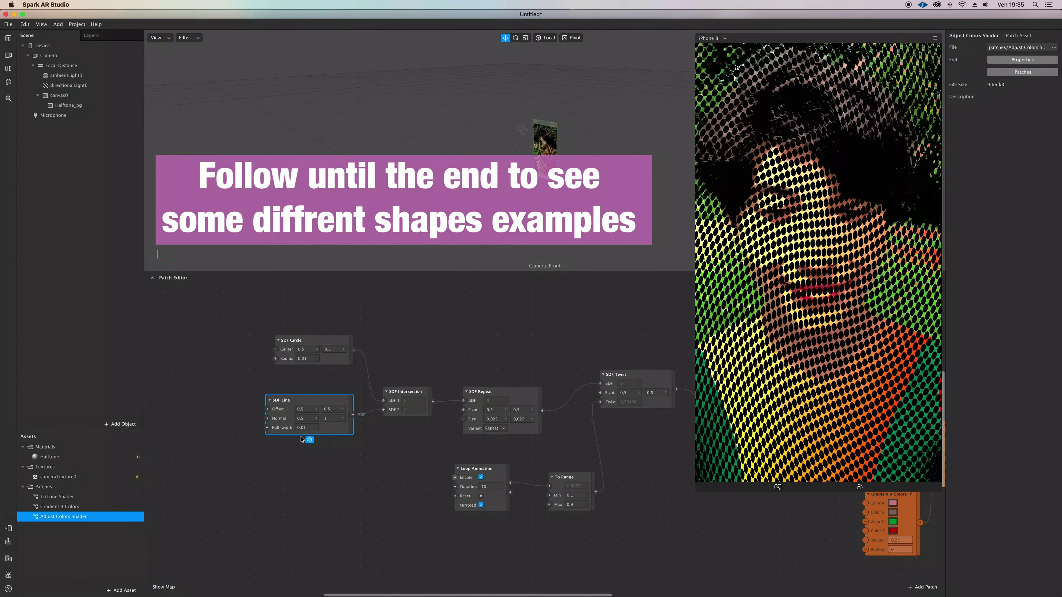
Replace SDF Intersection with an SDF Smooth Union patch that combines SDF Circle and SDF Line and feeds SDF Repeat.
{"action": "left_click_drag", "start_coordinate": [333, 342], "coordinate": [316, 334]}
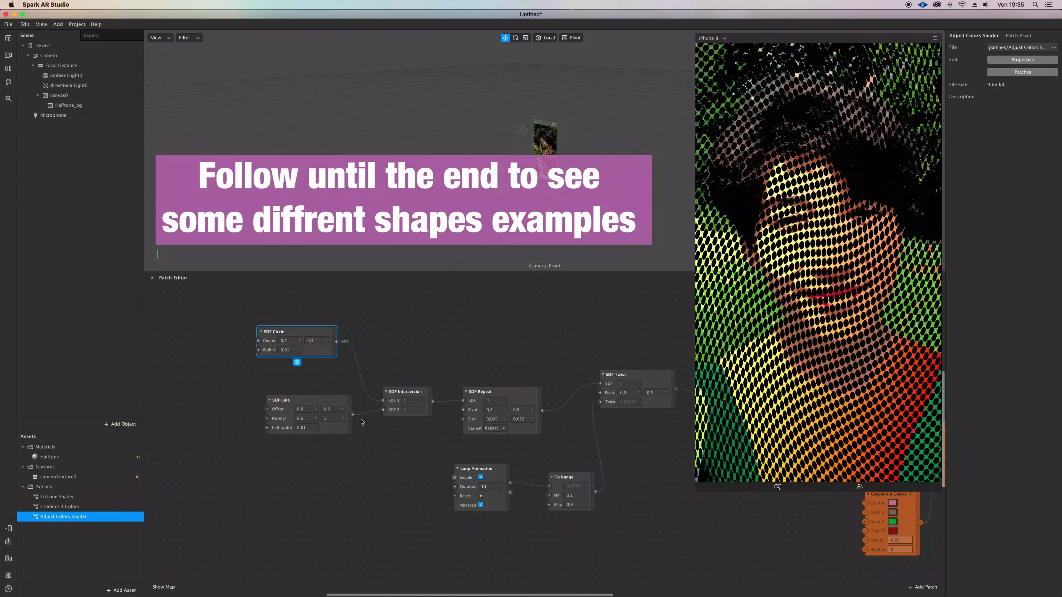
{"action": "left_click_drag", "start_coordinate": [353, 416], "coordinate": [365, 431]}
{"action": "type", "text": "SDF SM"}
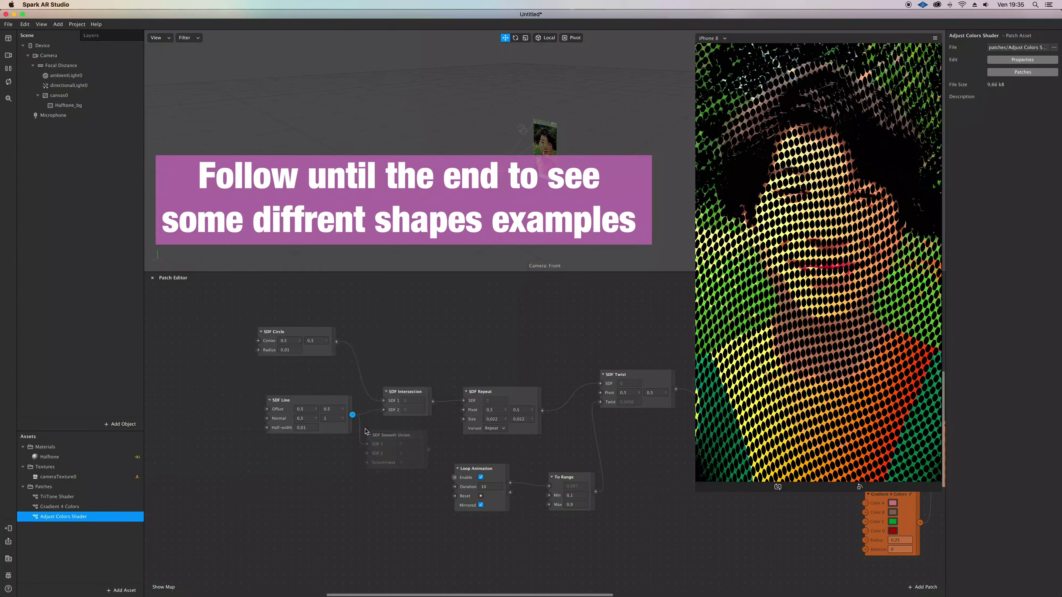
{"action": "mouse_move", "coordinate": [387, 437]}
{"action": "left_mouse_down"}
{"action": "mouse_move", "coordinate": [398, 428]}
{"action": "mouse_move", "coordinate": [378, 444]}
{"action": "left_mouse_up"}
{"action": "left_click_drag", "start_coordinate": [383, 401], "coordinate": [463, 401]}
{"action": "left_click", "coordinate": [417, 395]}
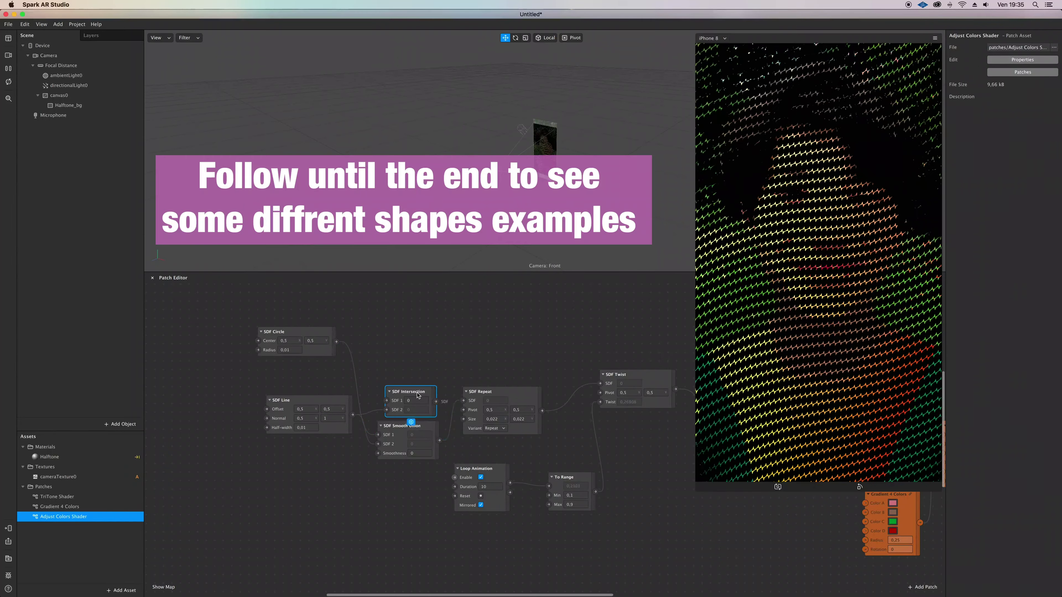
{"action": "key", "text": "BackSpace"}
Try several Smoothness values on the SDF Smooth Union patch, including -0,01.
{"action": "left_click", "coordinate": [415, 452]}
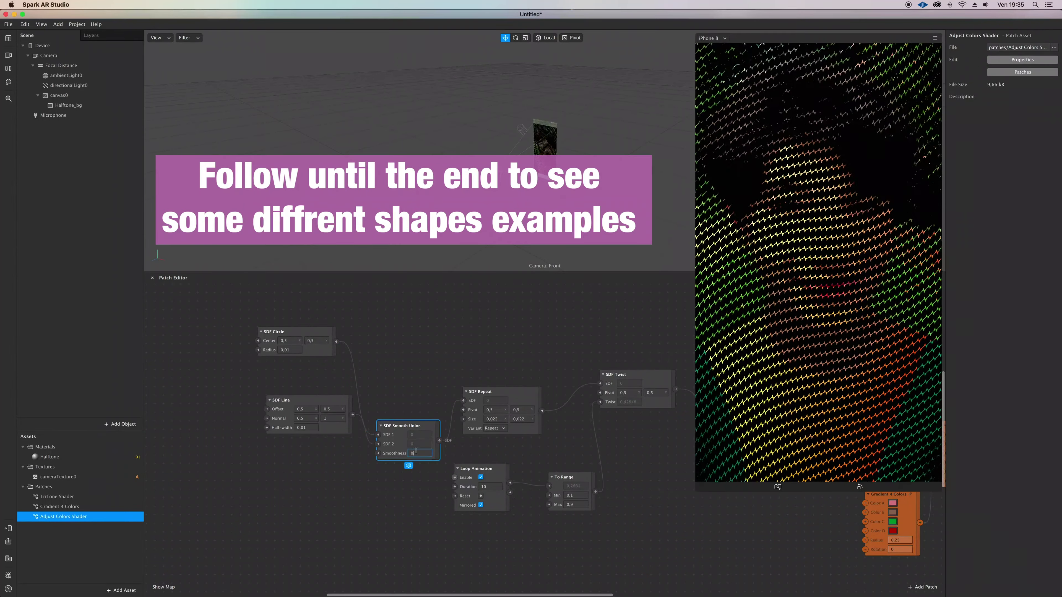
{"action": "key", "text": "Return"}
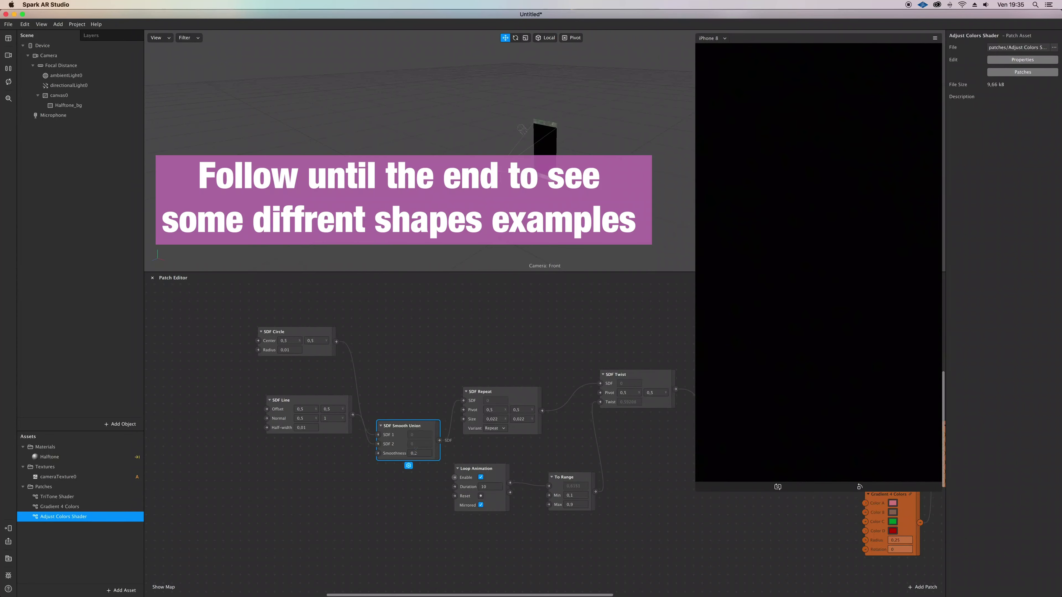
{"action": "left_click", "coordinate": [415, 452]}
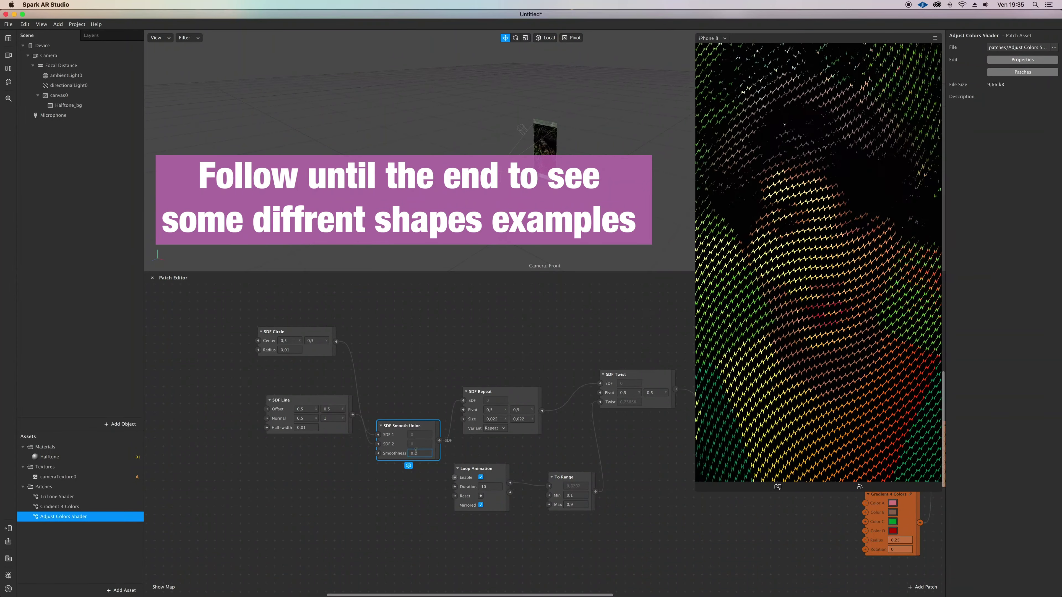
{"action": "key", "text": "Return"}
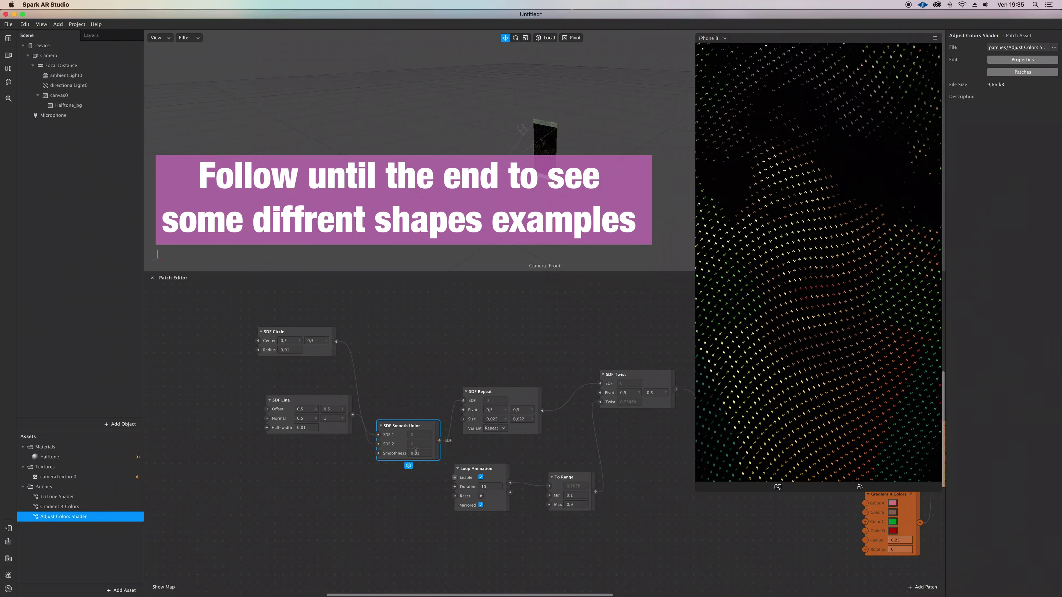
{"action": "left_click", "coordinate": [421, 453]}
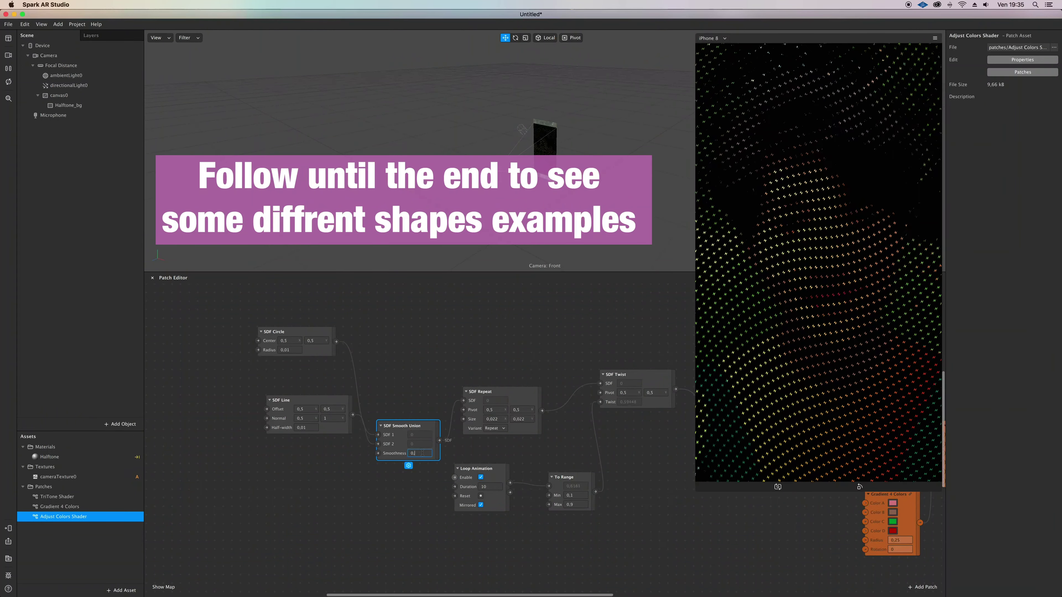
{"action": "type", "text": "-0,01"}
{"action": "key", "text": "Return"}
{"action": "left_click", "coordinate": [422, 453]}
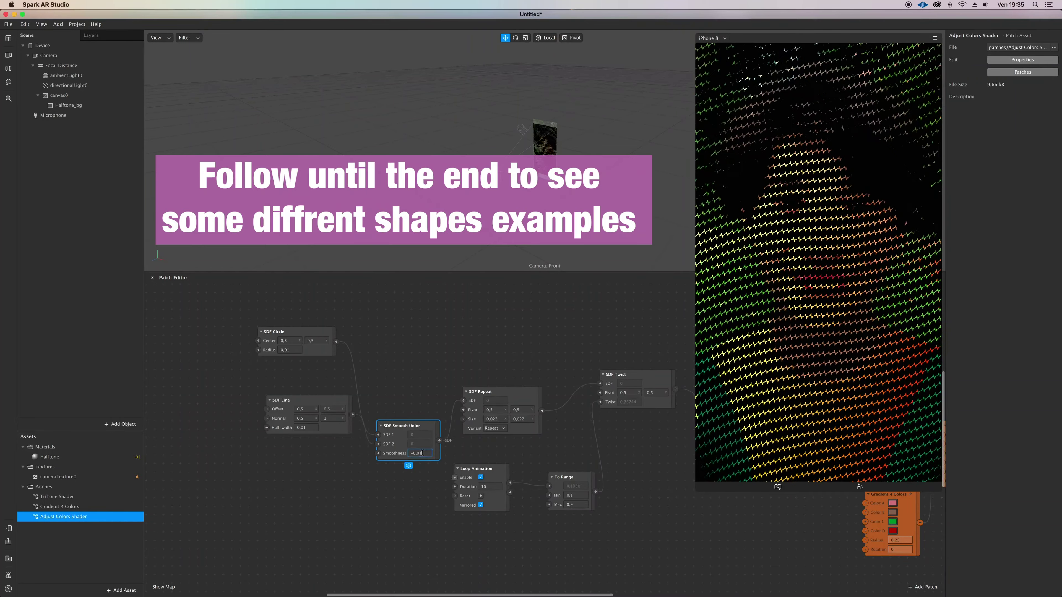
{"action": "type", "text": "3"}
{"action": "key", "text": "Return"}
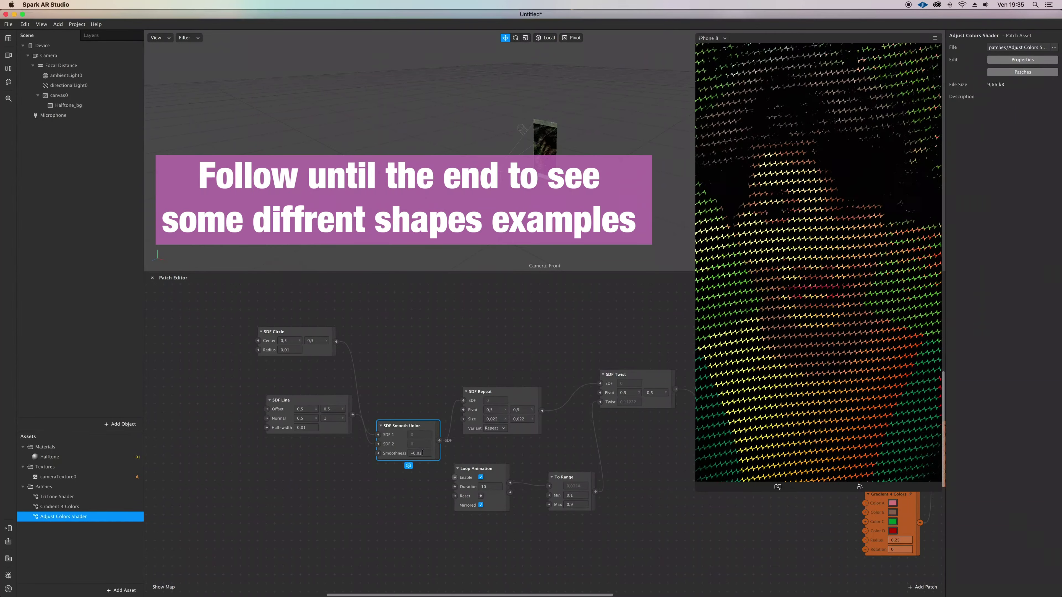
Replace SDF Smooth Union with an SDF Smooth Difference patch fed by SDF Circle and SDF Line and connected to SDF Repeat.
{"action": "left_click_drag", "start_coordinate": [352, 415], "coordinate": [393, 383]}
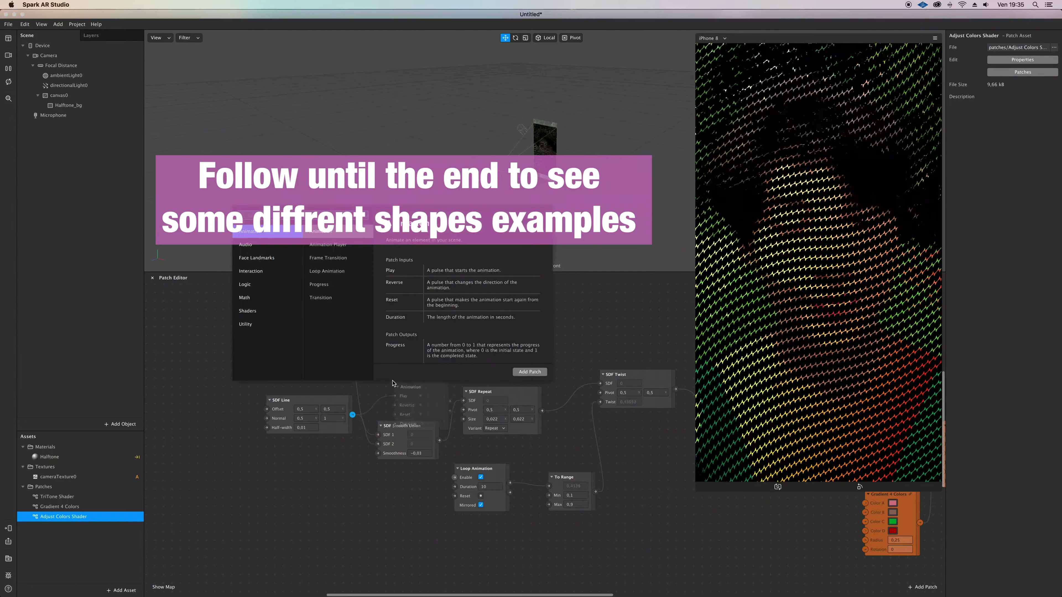
{"action": "type", "text": "sdf smooth"}
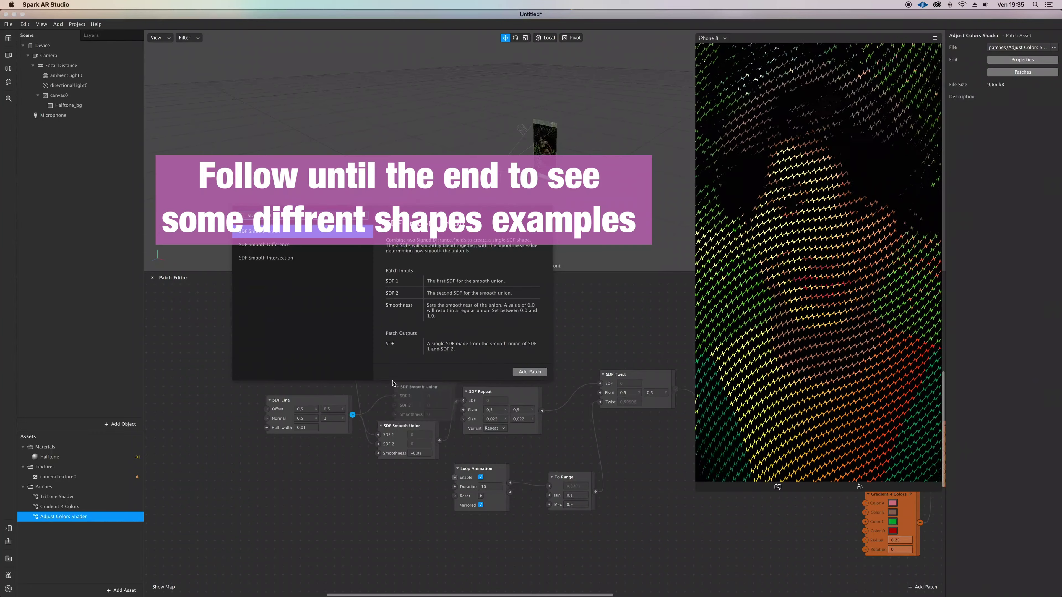
{"action": "key", "text": "Down"}
{"action": "key", "text": "Return"}
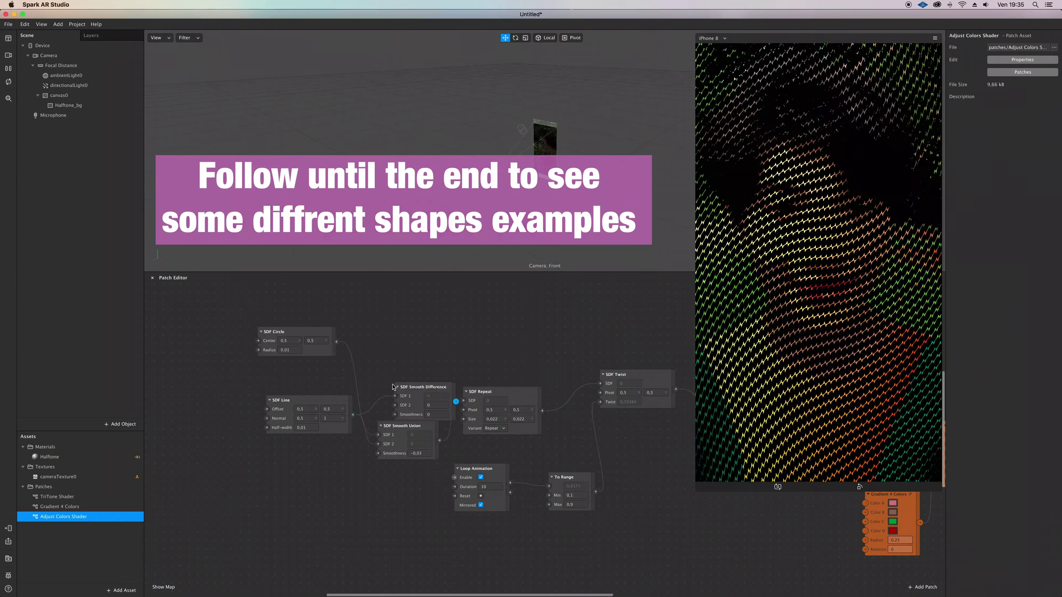
{"action": "left_click_drag", "start_coordinate": [378, 444], "coordinate": [395, 405]}
{"action": "left_click", "coordinate": [401, 431]}
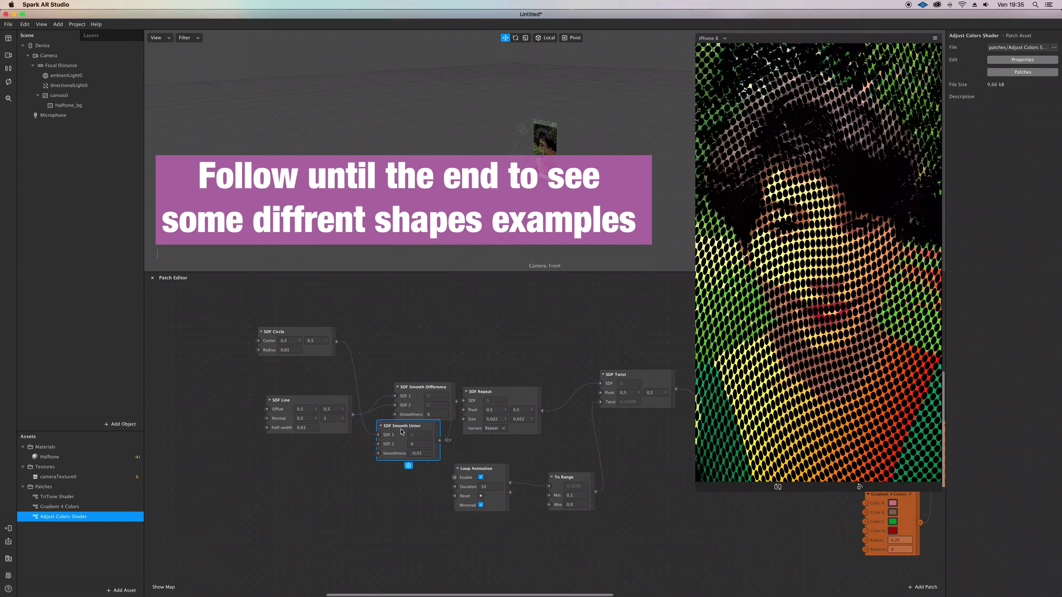
{"action": "key", "text": "BackSpace"}
{"action": "left_click_drag", "start_coordinate": [336, 341], "coordinate": [408, 346]}
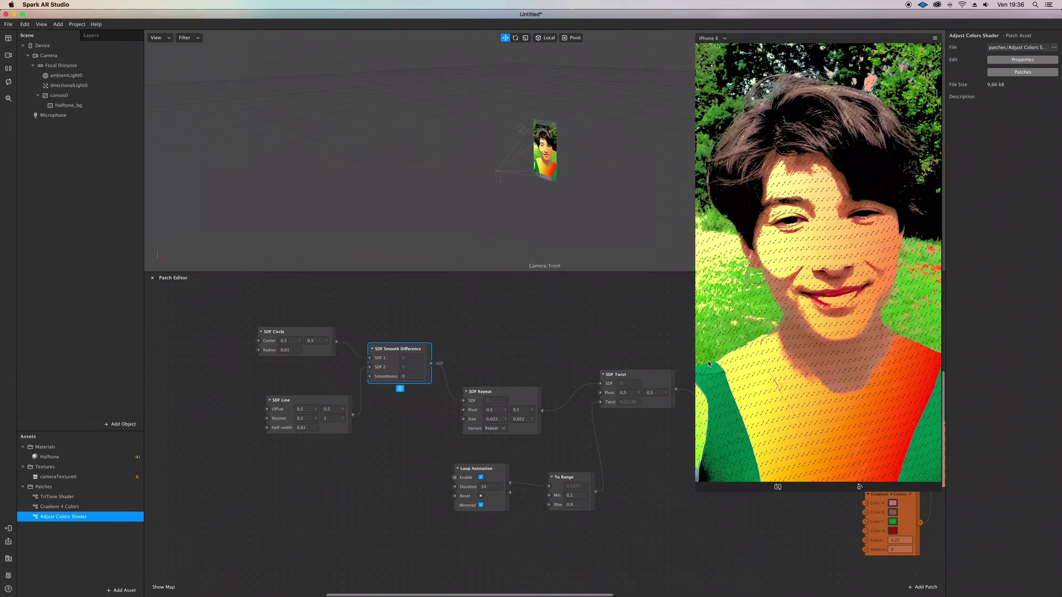
Try a Smoothness of 0,1 on the SDF Smooth Difference patch and set it back to 0.
{"action": "left_click", "coordinate": [415, 378]}
{"action": "type", "text": "0,1"}
{"action": "key", "text": "Return"}
{"action": "left_click", "coordinate": [415, 377]}
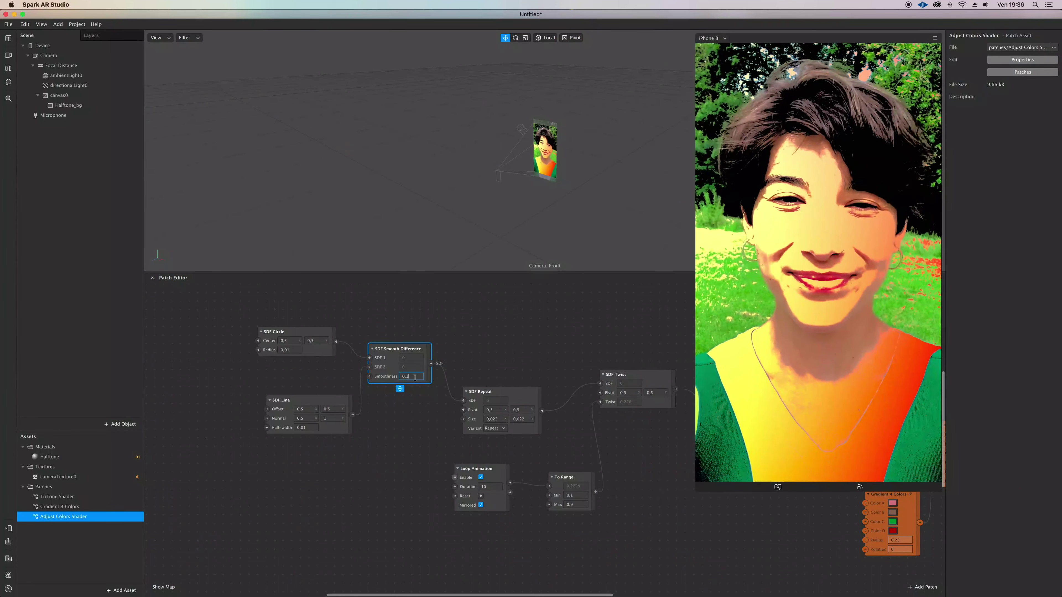
{"action": "type", "text": ",1"}
{"action": "key", "text": "Return"}
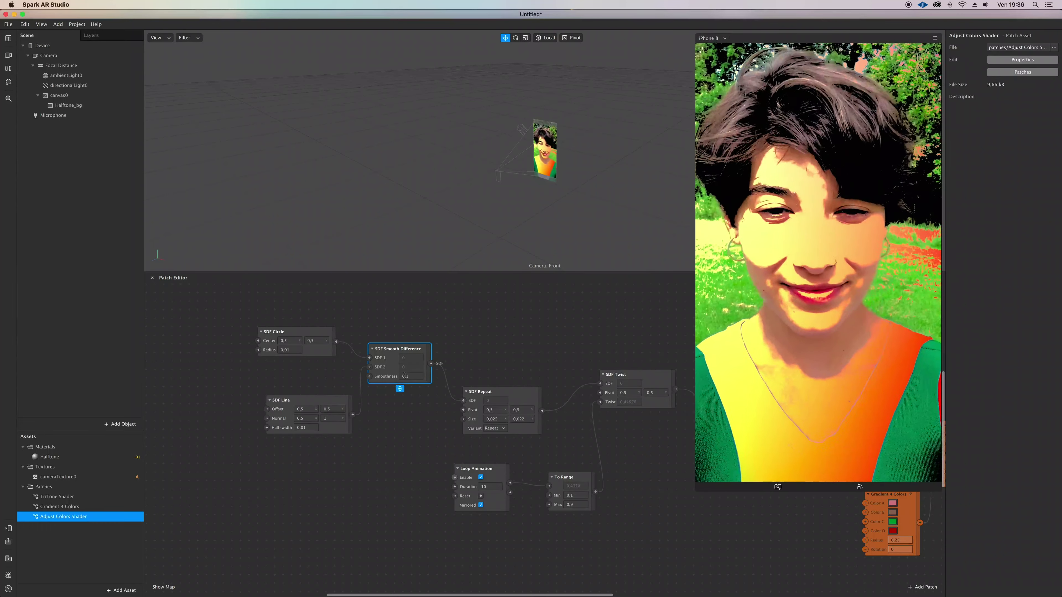
{"action": "double_click", "coordinate": [405, 376]}
{"action": "type", "text": "0"}
{"action": "key", "text": "Return"}
Try a Radius of 0,1 on the SDF Circle patch and restore it to 0,01.
{"action": "left_click", "coordinate": [289, 350]}
{"action": "left_click", "coordinate": [308, 428]}
{"action": "left_click", "coordinate": [296, 351]}
{"action": "type", "text": "0,1"}
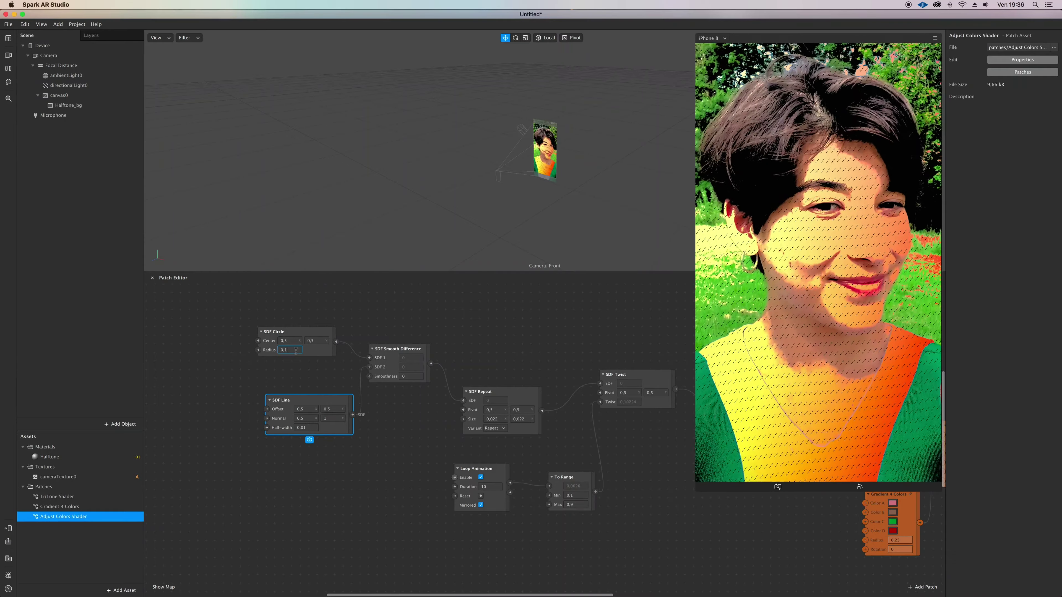
{"action": "type", "text": "1"}
{"action": "key", "text": "Return"}
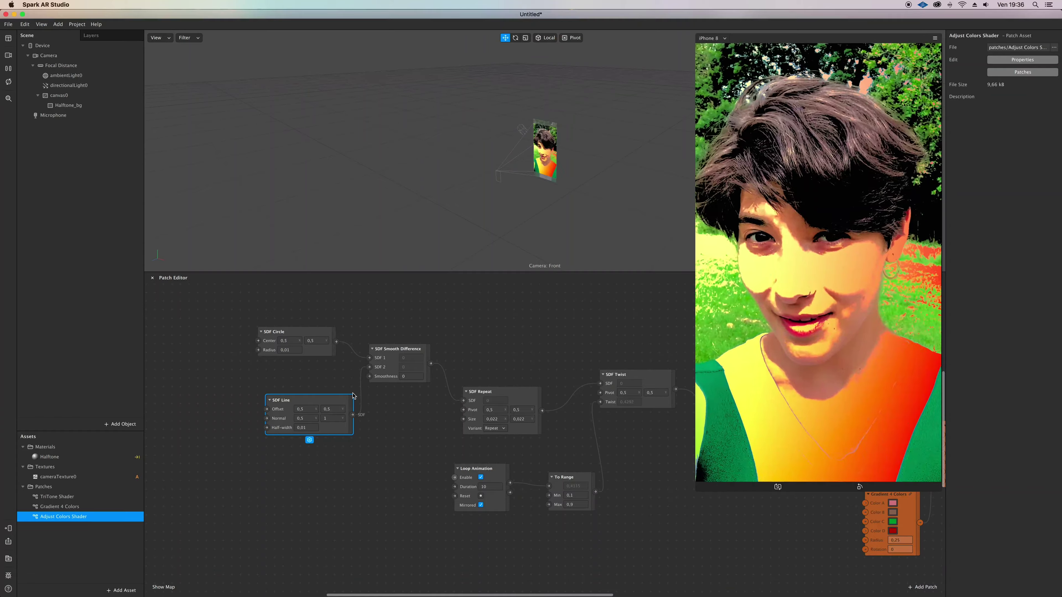
Try SDF Line directly as the input of SDF Repeat, and reconnect SDF Circle to SDF Repeat in its place.
{"action": "left_click_drag", "start_coordinate": [353, 415], "coordinate": [294, 333]}
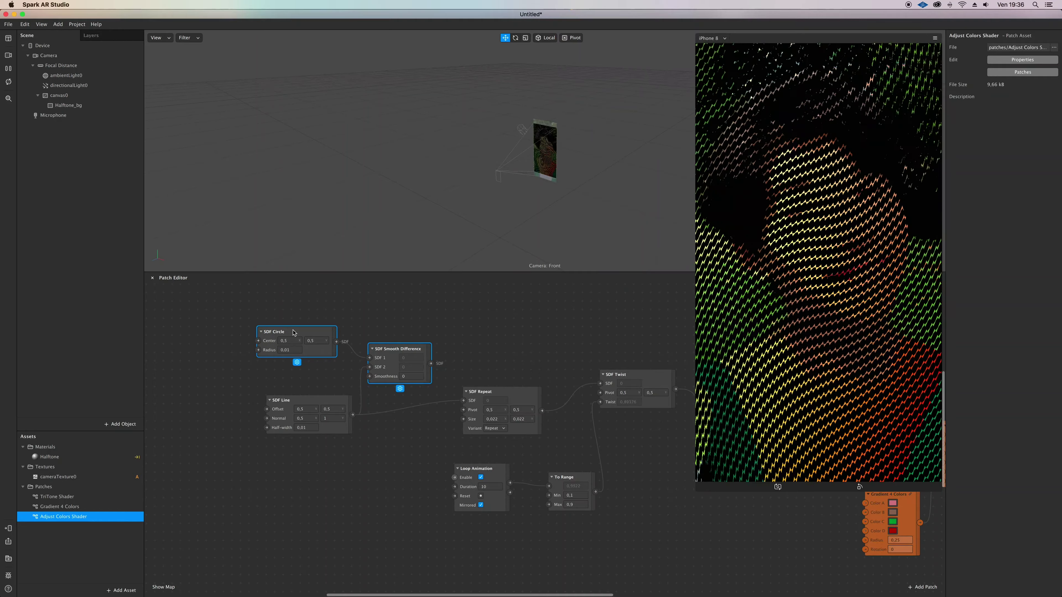
{"action": "left_click", "coordinate": [409, 334]}
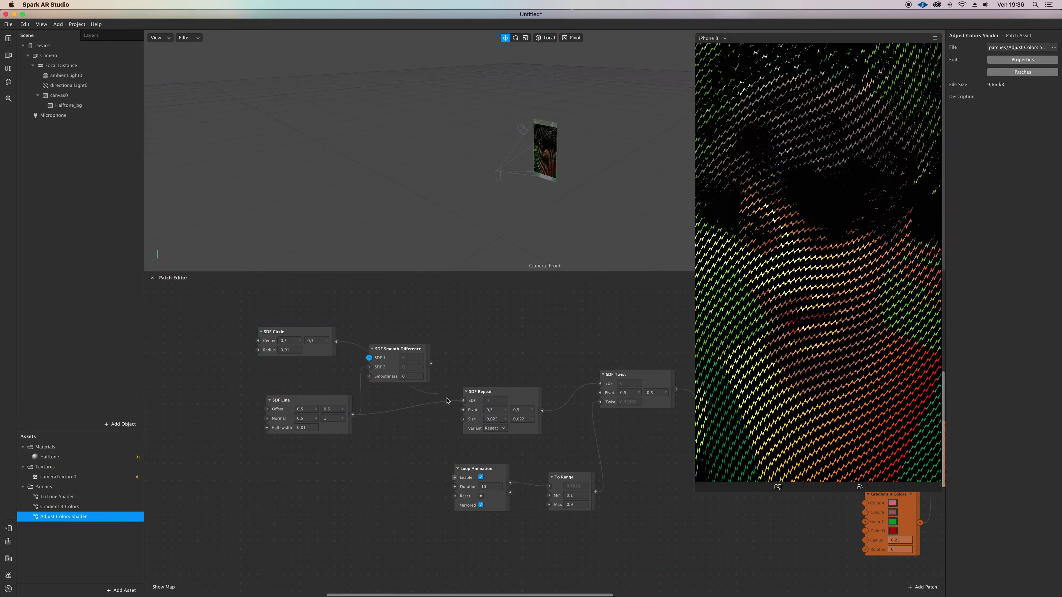
{"action": "left_click_drag", "start_coordinate": [447, 399], "coordinate": [462, 400]}
Move the SDF Smooth Difference patch aside and delete it together with the SDF Line patch.
{"action": "left_click_drag", "start_coordinate": [405, 347], "coordinate": [370, 450]}
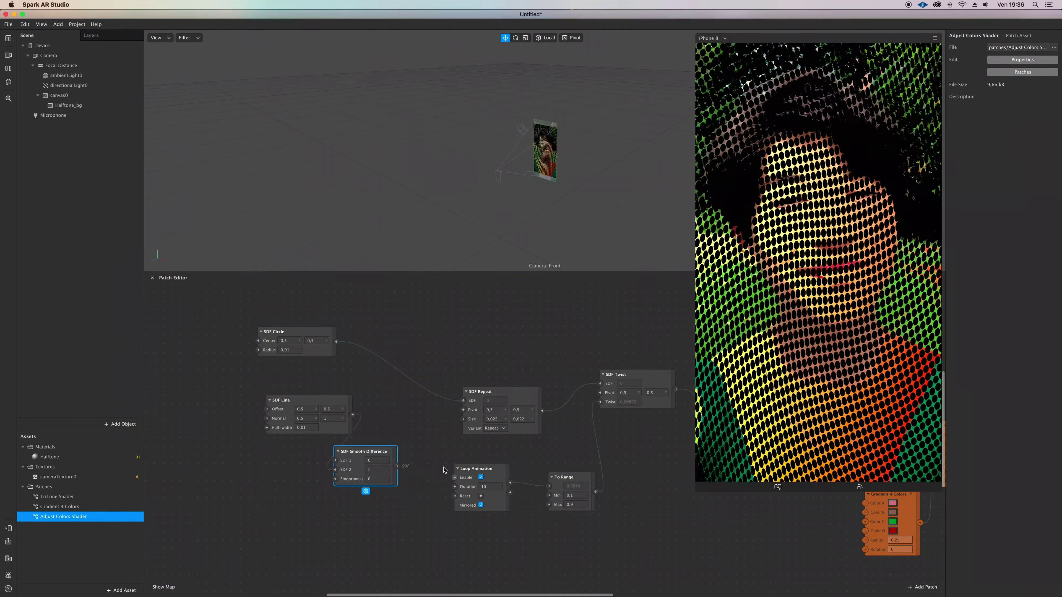
{"action": "left_click_drag", "start_coordinate": [402, 498], "coordinate": [272, 406]}
{"action": "key", "text": "BackSpace"}
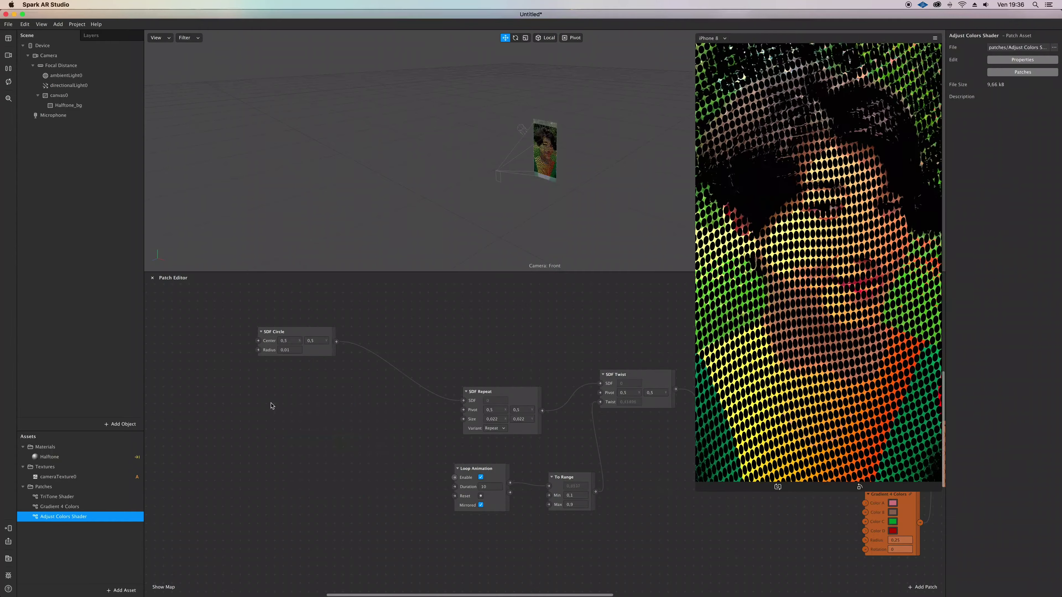
Move the SDF Circle patch closer to SDF Repeat.
{"action": "scroll", "coordinate": [271, 406], "scroll_direction": "right", "scroll_amount": 10}
{"action": "scroll", "coordinate": [309, 410], "scroll_direction": "down", "scroll_amount": 1}
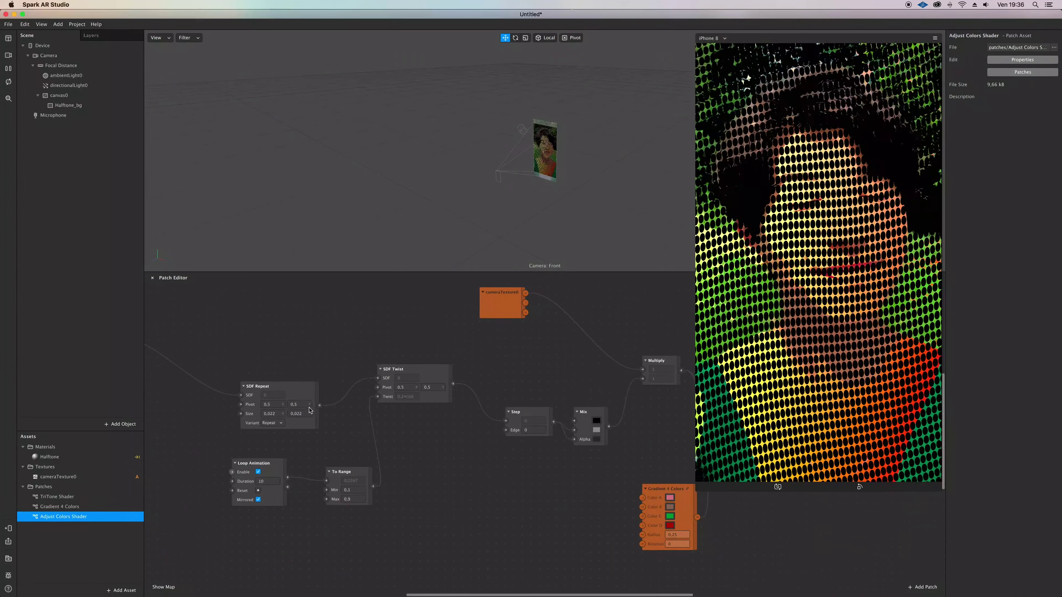
{"action": "scroll", "coordinate": [310, 411], "scroll_direction": "down", "scroll_amount": 10}
{"action": "left_click_drag", "start_coordinate": [227, 381], "coordinate": [442, 385]}
{"action": "scroll", "coordinate": [389, 415], "scroll_direction": "up", "scroll_amount": 5}
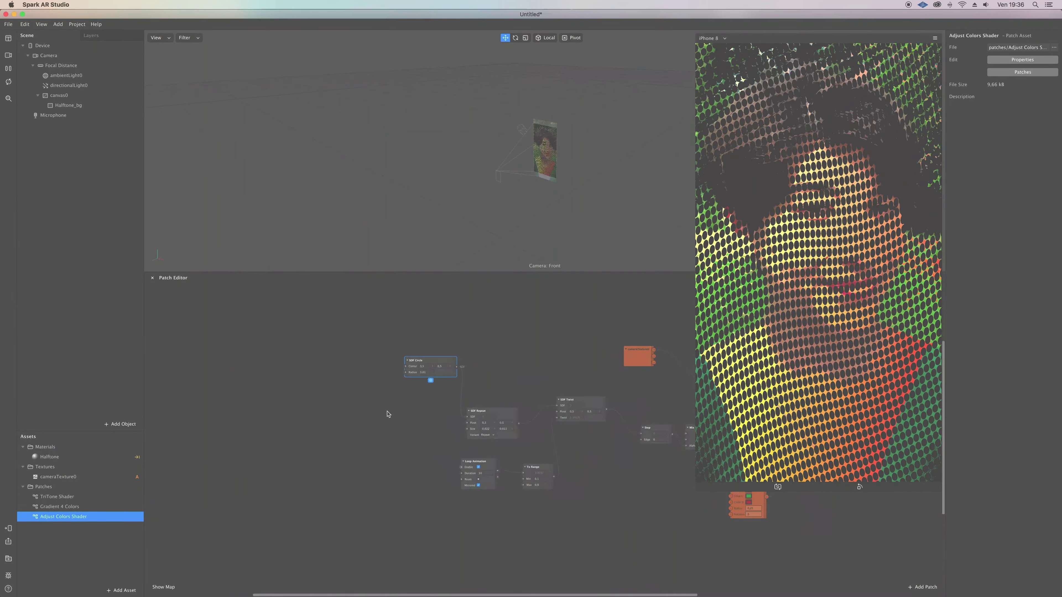